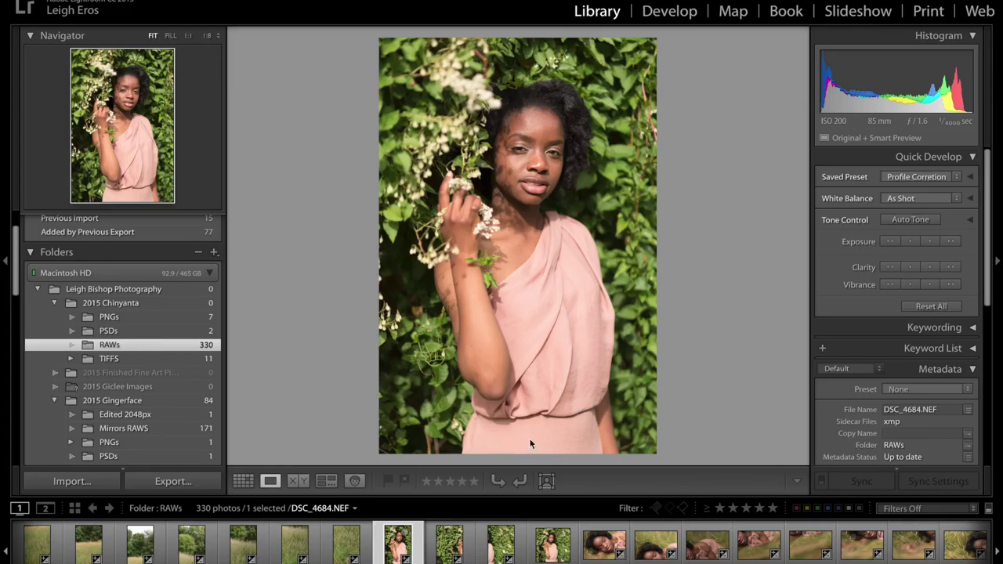
# - Preview DSC_4685 and DSC_4686, then open DSC_4686 in the Develop module
pyautogui.click(448, 548)
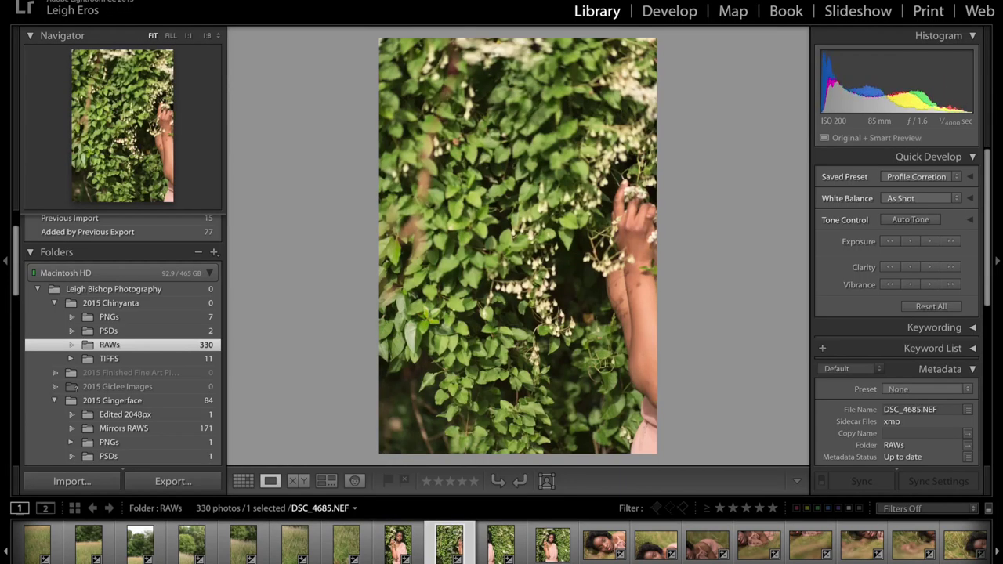
pyautogui.click(502, 549)
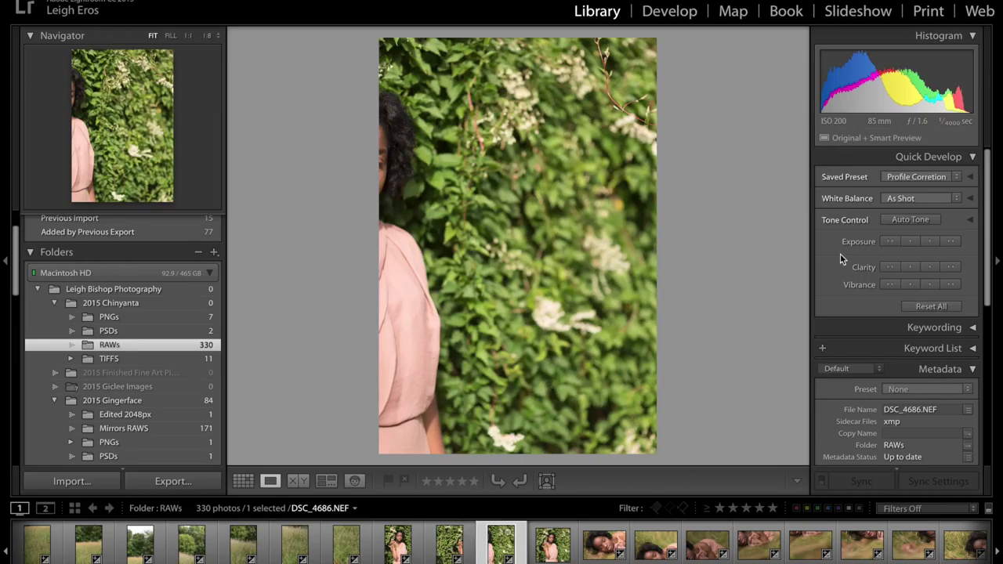
pyautogui.click(678, 17)
# - Toggle Enable Profile Corrections under Lens Corrections on DSC_4686 and DSC_4685, then return to DSC_4684
pyautogui.scroll(-10, 834, 249)
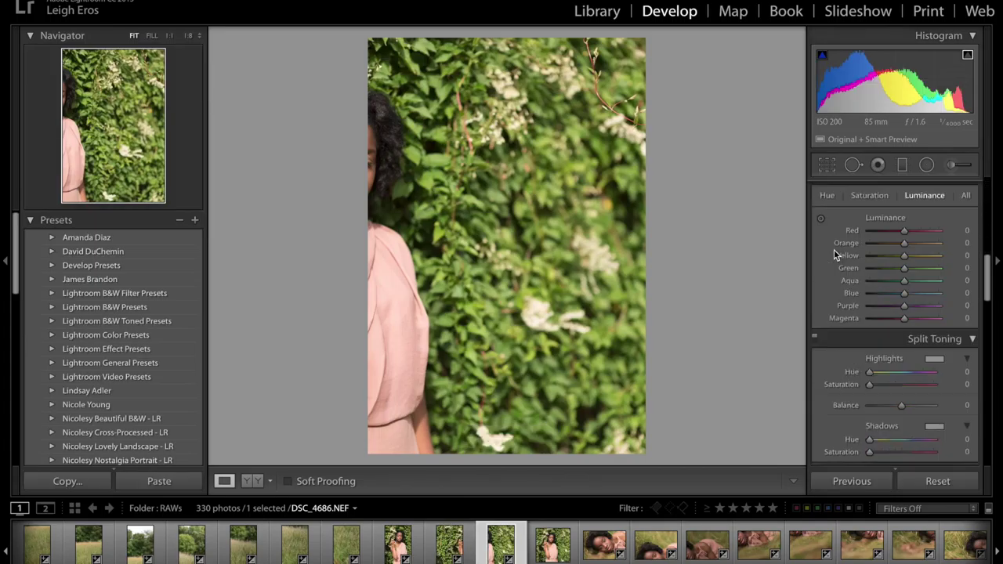
pyautogui.scroll(-8, 834, 250)
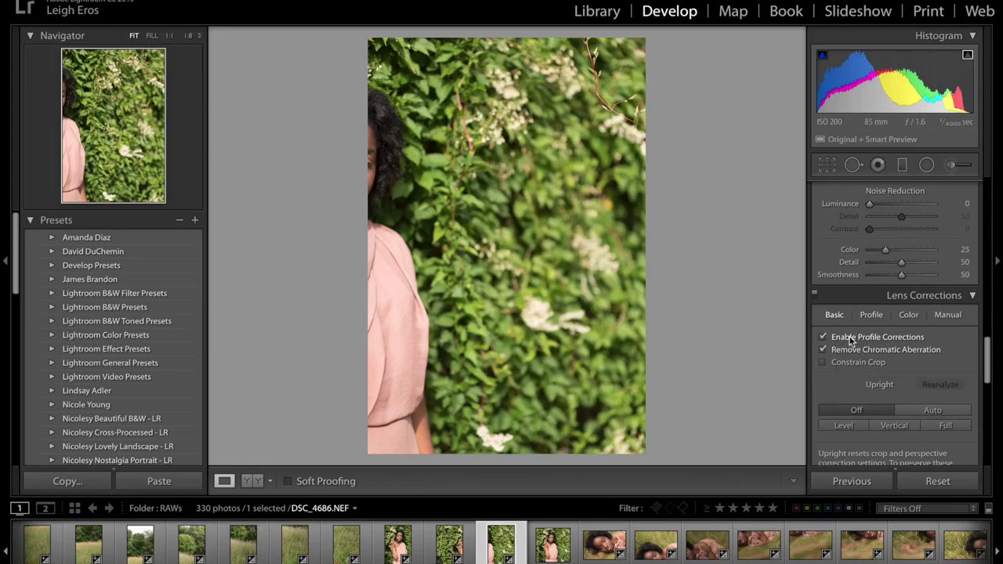
pyautogui.click(823, 337)
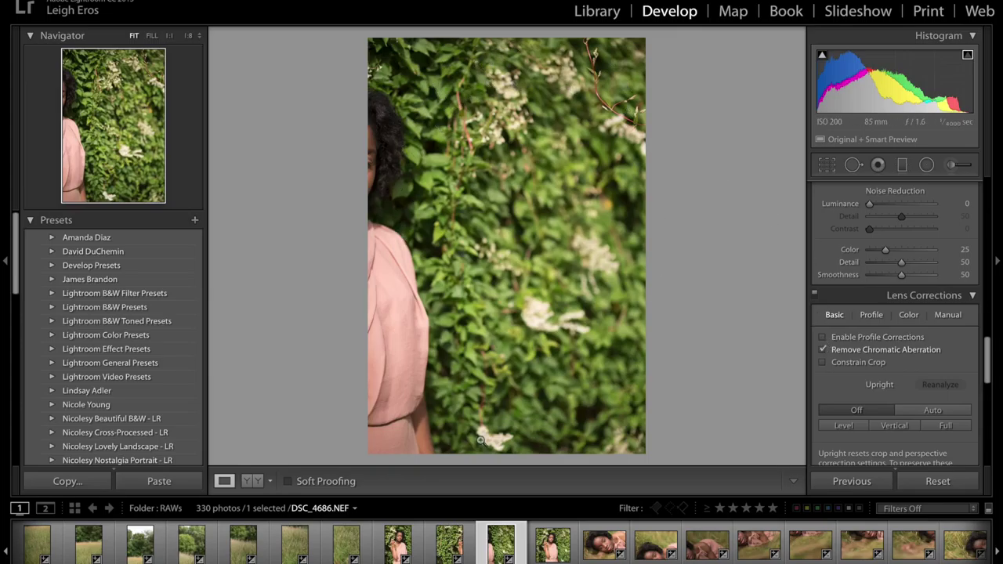
pyautogui.click(452, 546)
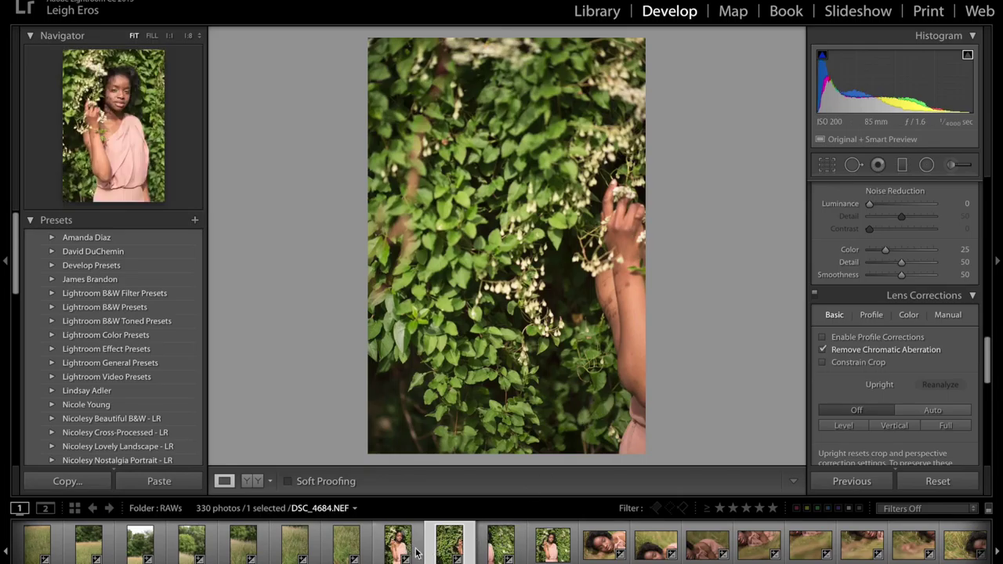
pyautogui.click(823, 337)
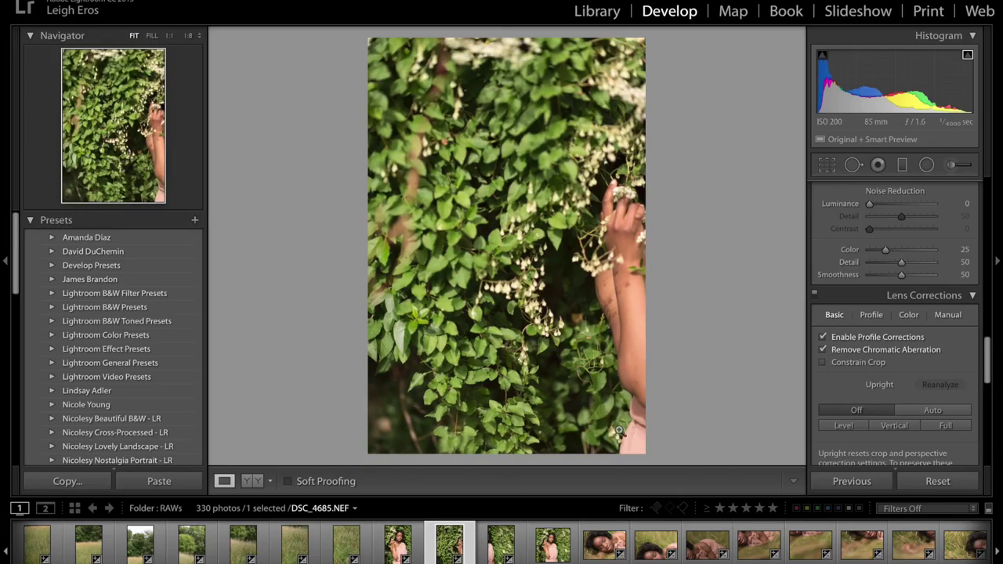
pyautogui.click(501, 541)
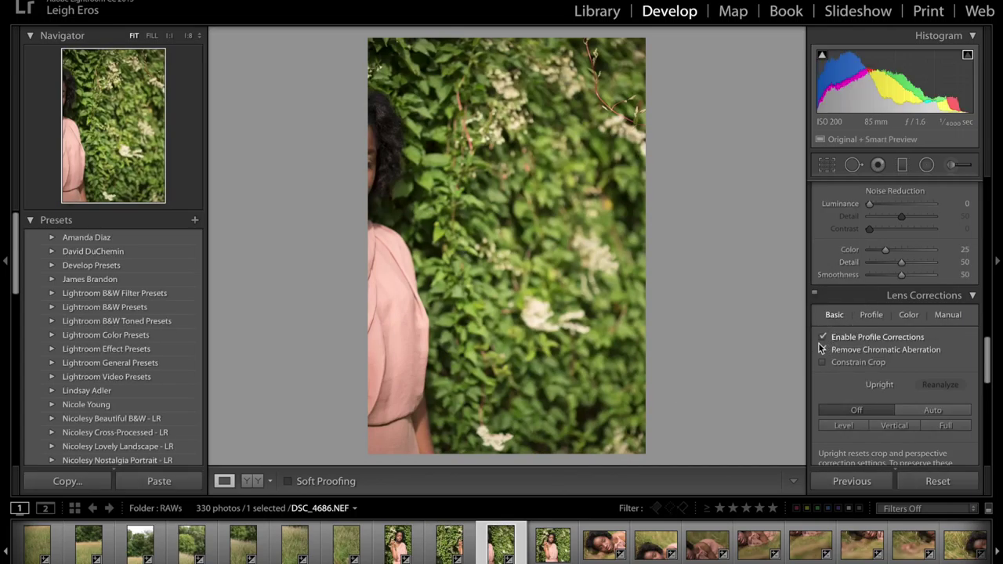
pyautogui.click(404, 542)
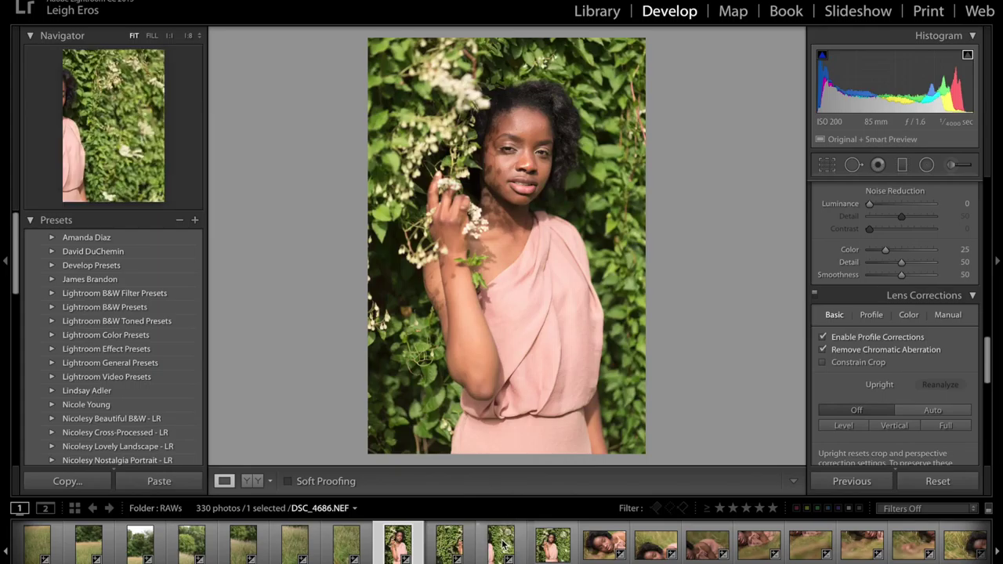
# - Select DSC_4684 through DSC_4686 and send them to Photoshop via Edit In > Merge to Panorama
pyautogui.keyDown('shift'); pyautogui.click(501, 543); pyautogui.keyUp('shift')
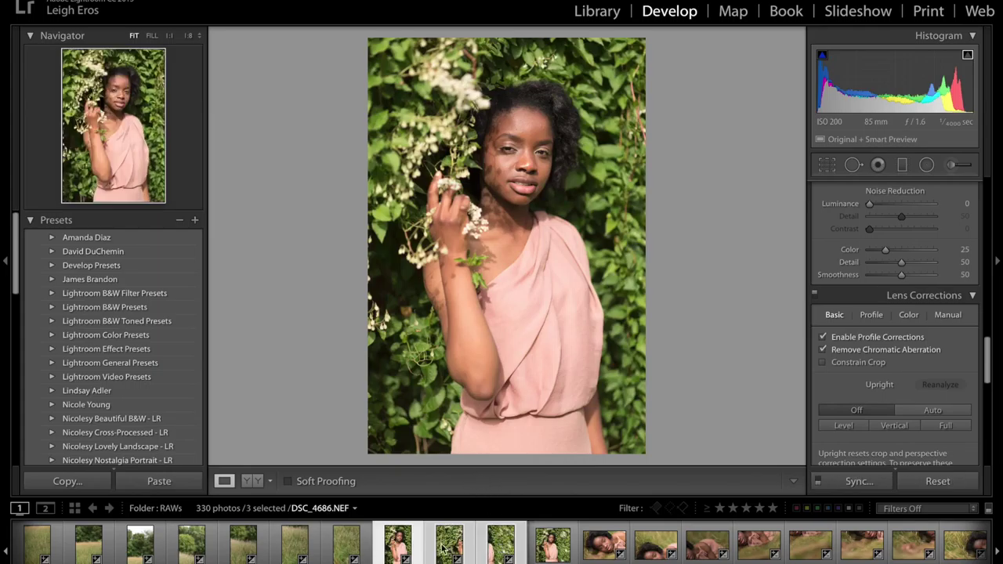
pyautogui.rightClick(503, 549)
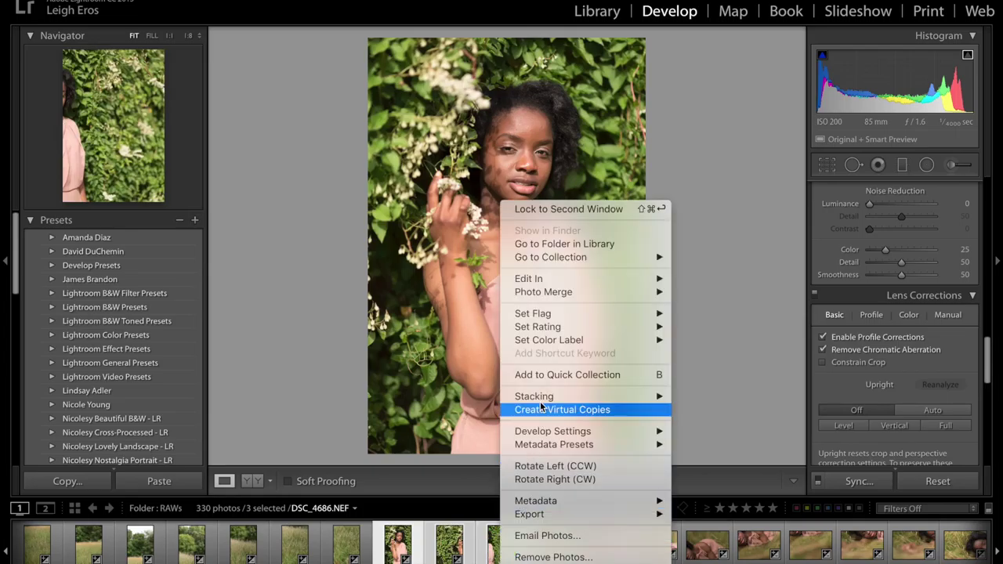
pyautogui.moveTo(572, 280)
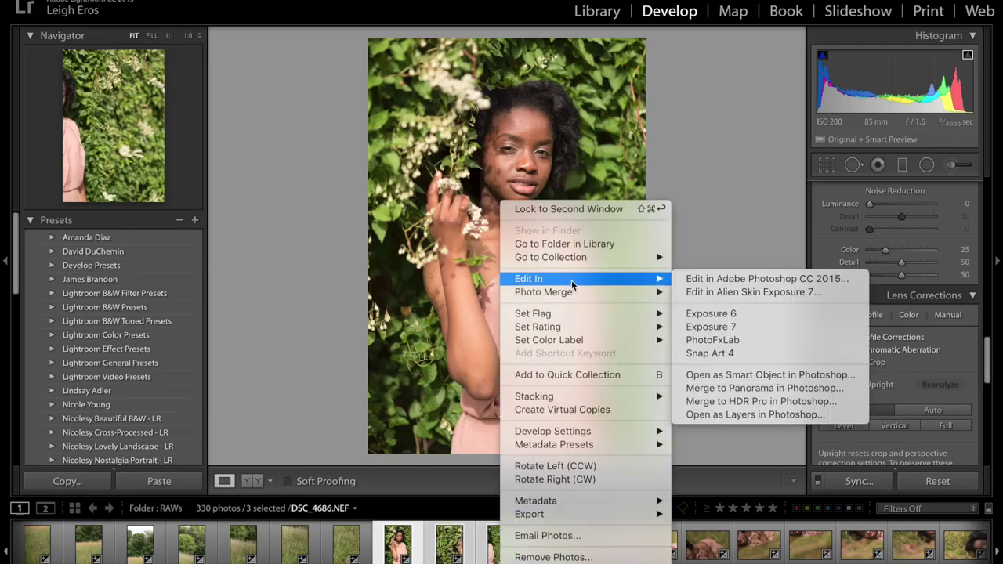
pyautogui.click(742, 392)
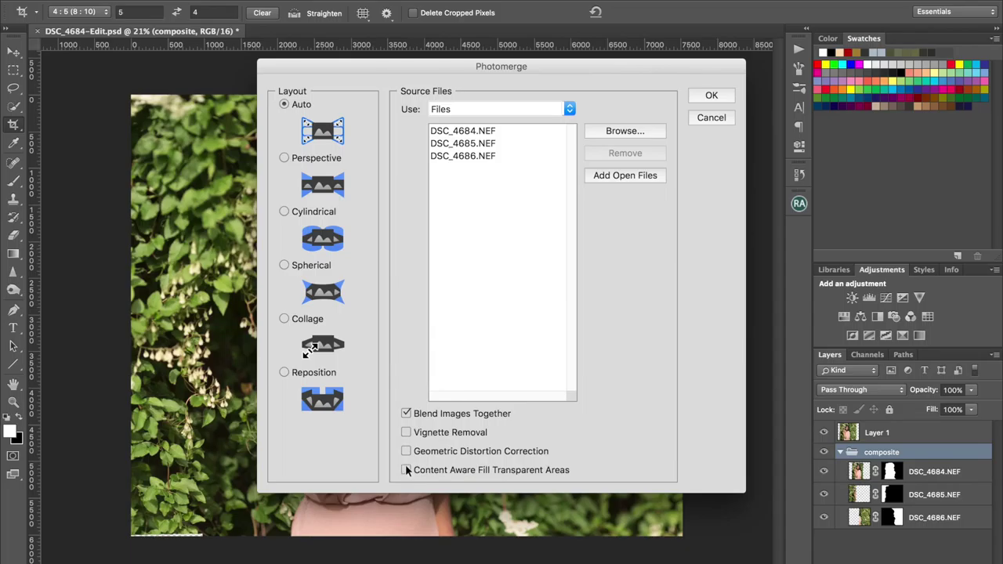
# - Run Photomerge with Auto layout on the three NEF files and switch back to Lightroom
pyautogui.click(710, 96)
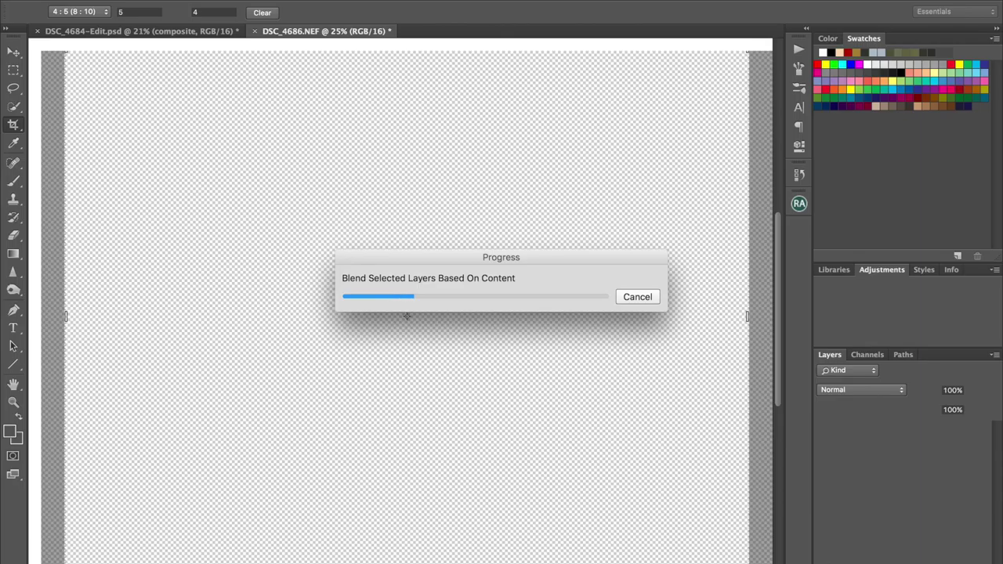
pyautogui.hotkey('ctrl', 'Up')
pyautogui.click(407, 426)
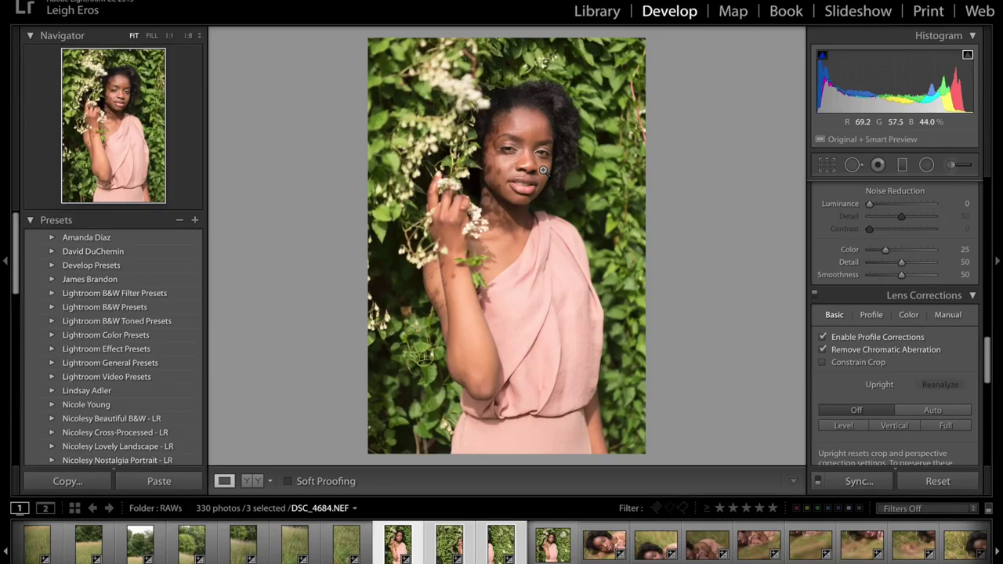
# - Inspect the woman's face in DSC_4684 at 1:1, then return to the fit view
pyautogui.click(542, 169)
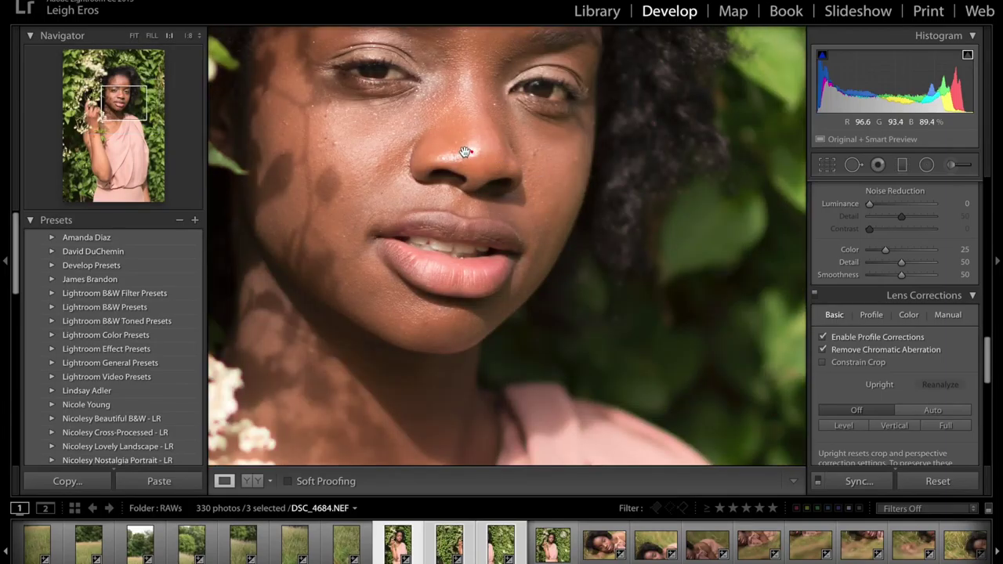
pyautogui.moveTo(465, 151); pyautogui.dragTo(538, 293)
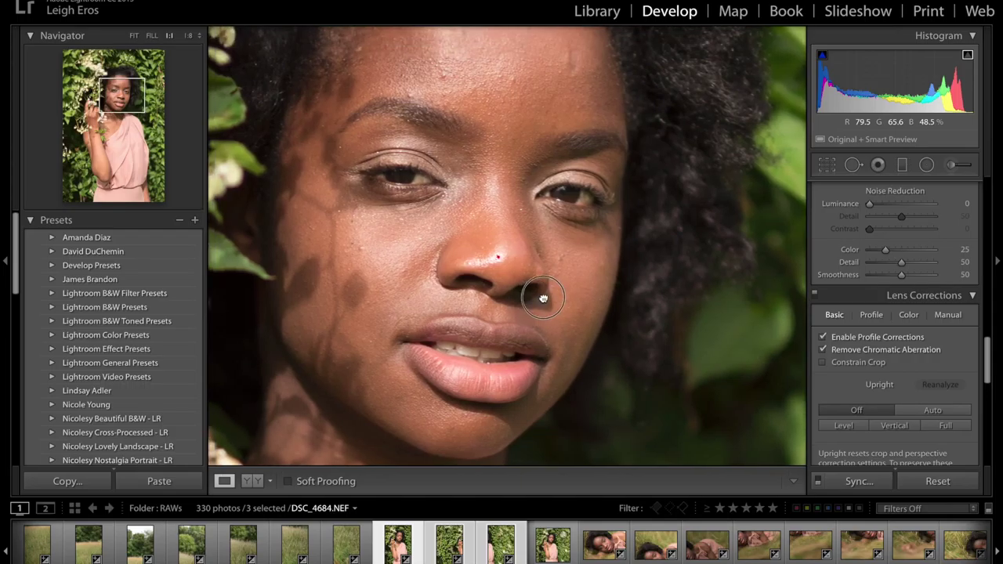
pyautogui.click(483, 294)
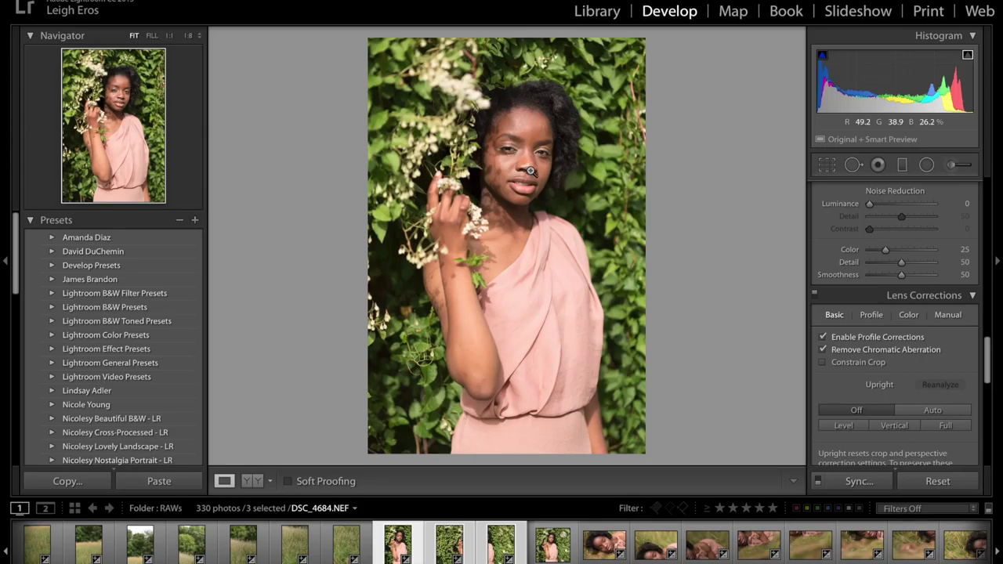
# - Review the DSC_4686 and DSC_4685 foliage shots, return to DSC_4684, and show all windows
pyautogui.press('Right')
pyautogui.press('Right')
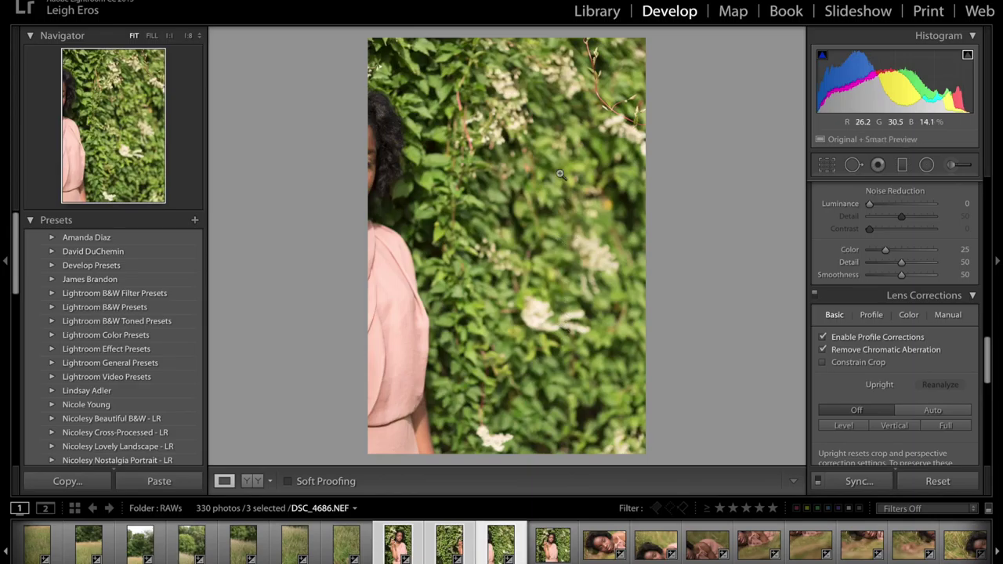
pyautogui.moveTo(544, 253)
pyautogui.mouseDown()
pyautogui.moveTo(541, 262)
pyautogui.moveTo(557, 257)
pyautogui.mouseUp()
pyautogui.click(440, 555)
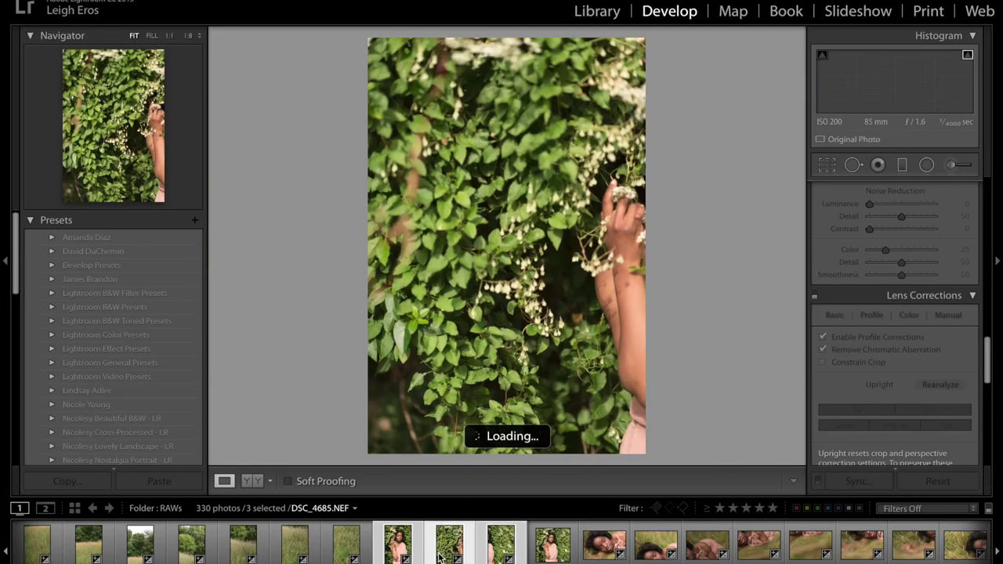
pyautogui.click(403, 553)
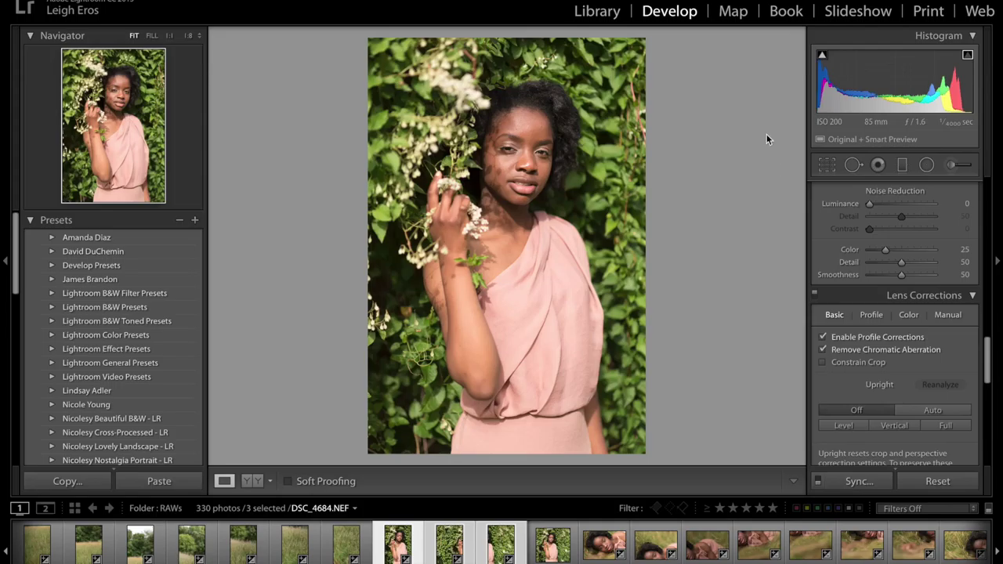
pyautogui.hotkey('ctrl', 'Up')
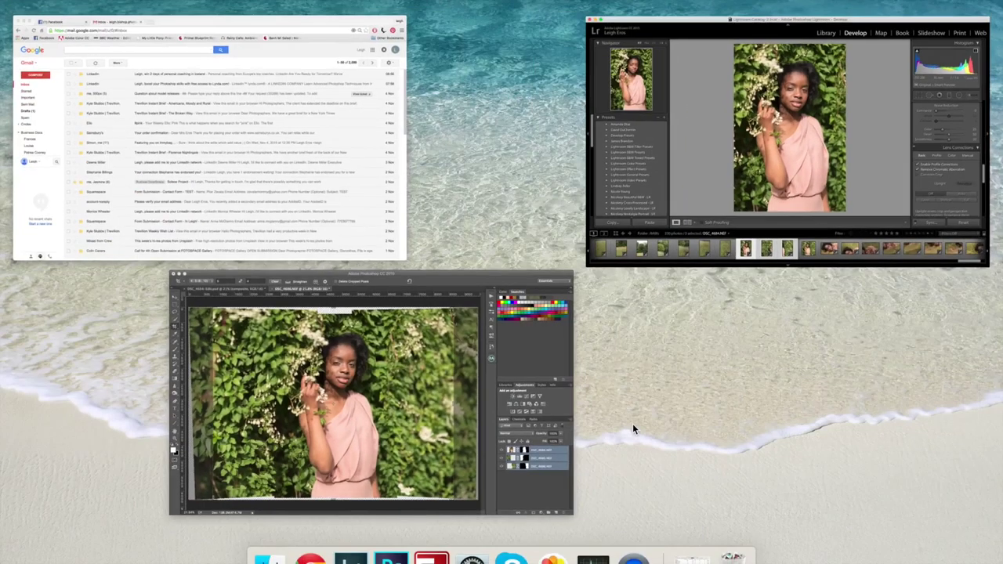
# - In Photoshop, fit the 4:5 crop box over the stitched composite, leaving a small top gap
pyautogui.click(429, 448)
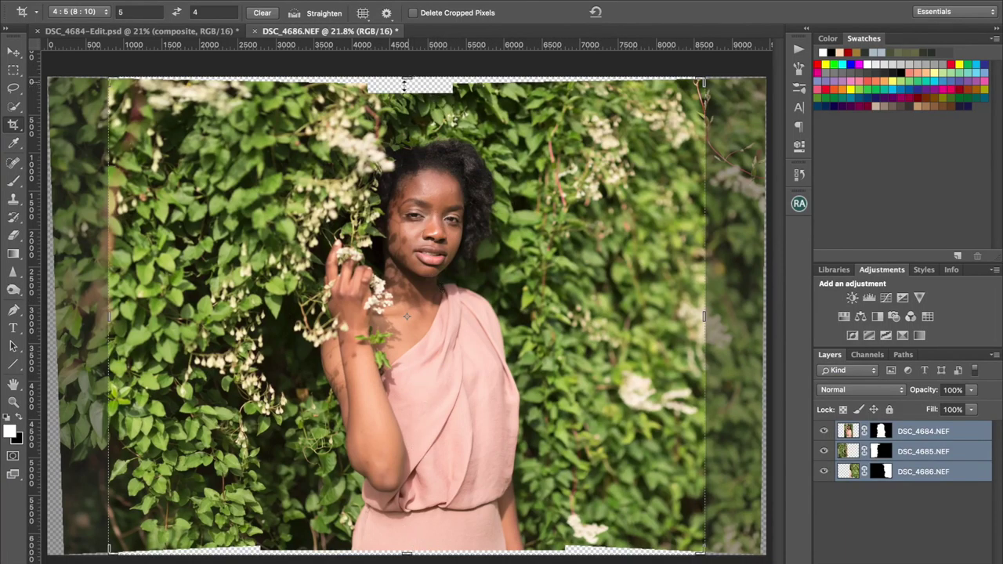
pyautogui.moveTo(406, 79); pyautogui.dragTo(406, 82)
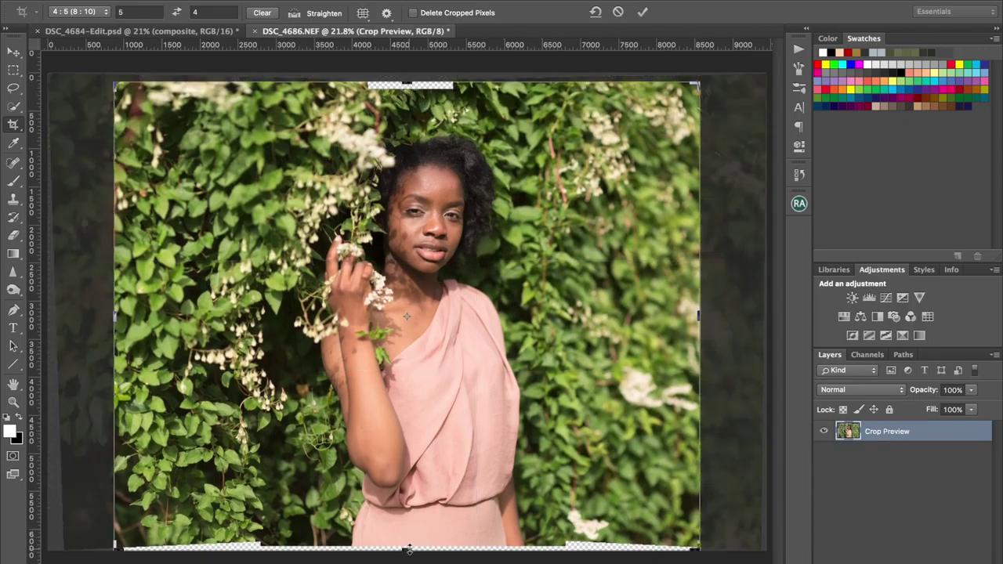
pyautogui.moveTo(408, 550); pyautogui.dragTo(407, 536)
pyautogui.moveTo(520, 396); pyautogui.dragTo(541, 350)
pyautogui.moveTo(522, 383)
pyautogui.mouseDown()
pyautogui.moveTo(521, 368)
pyautogui.moveTo(522, 387)
pyautogui.mouseUp()
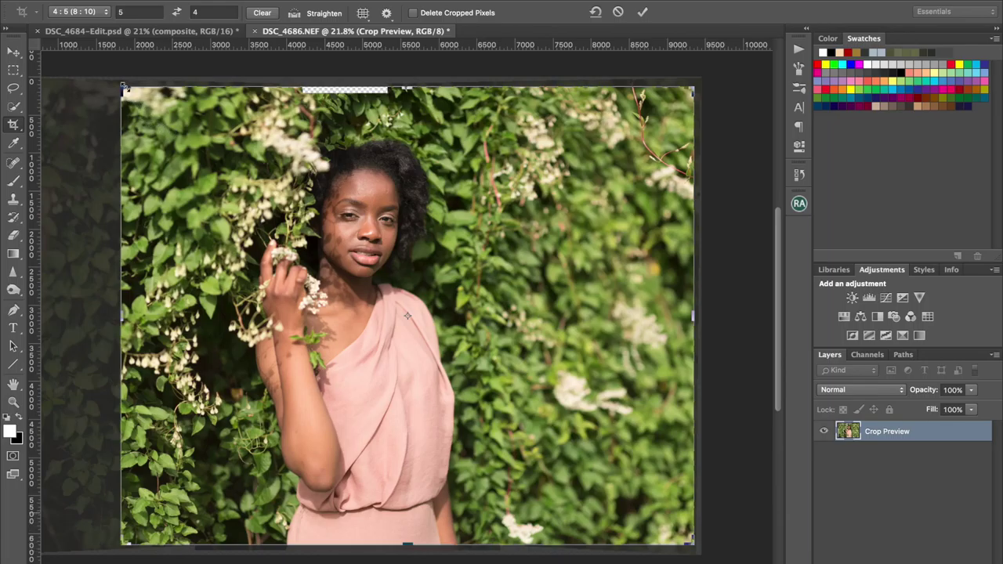
pyautogui.moveTo(123, 86); pyautogui.dragTo(122, 88)
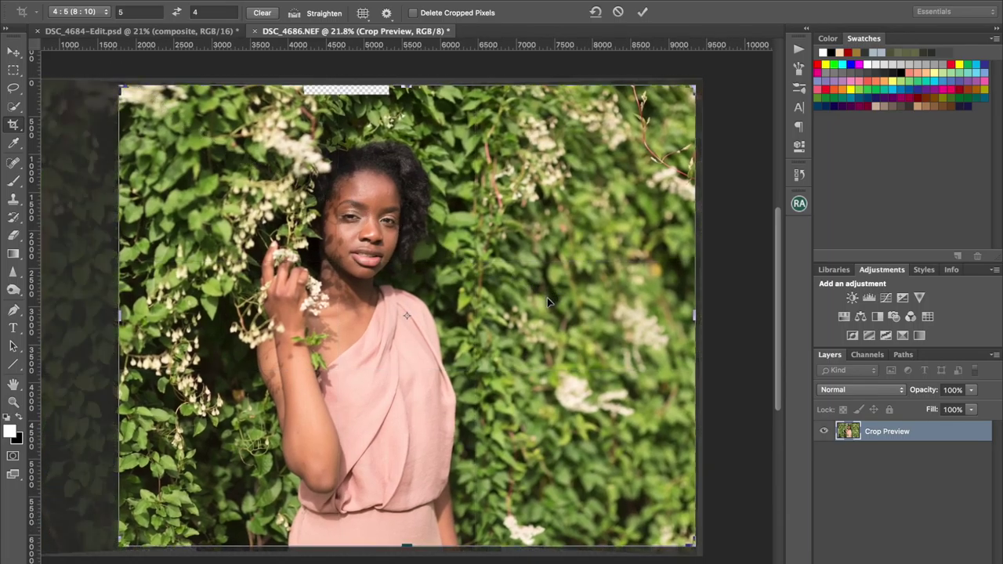
pyautogui.moveTo(547, 311); pyautogui.dragTo(548, 312)
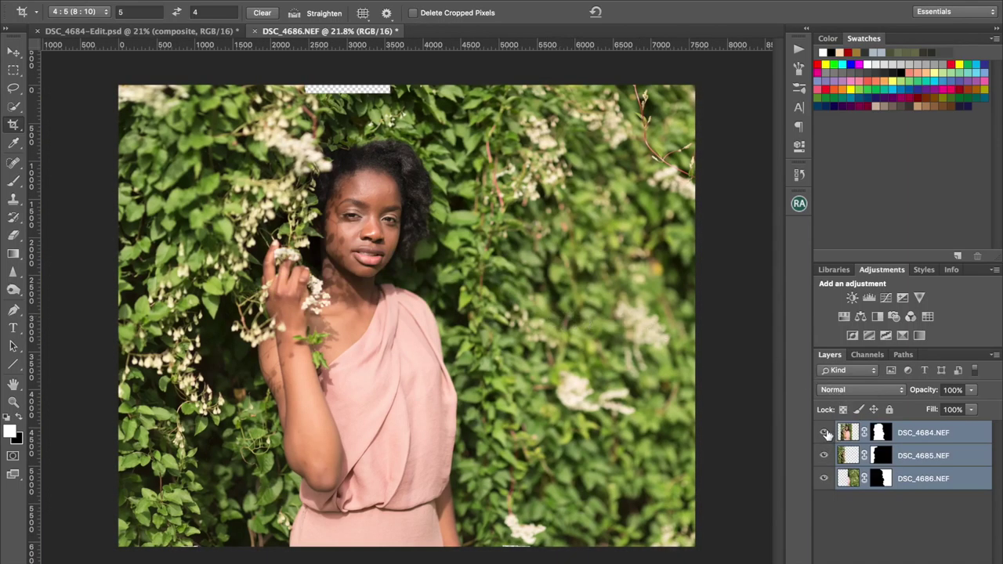
# - Toggle the top DSC_4684 layer's visibility to compare the composite with and without it
pyautogui.click(825, 434)
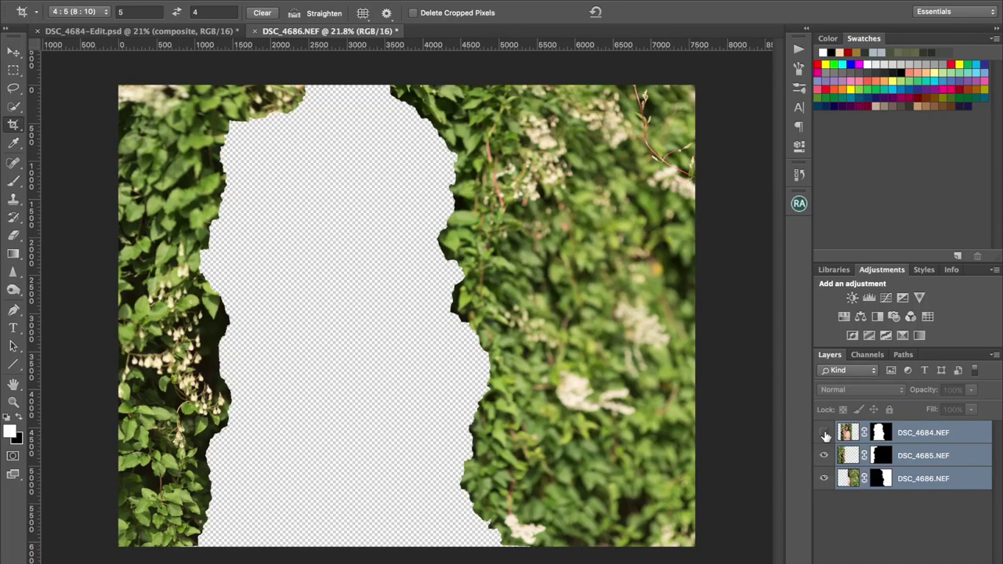
pyautogui.click(825, 433)
pyautogui.click(824, 434)
pyautogui.click(823, 434)
pyautogui.click(824, 434)
pyautogui.click(824, 434)
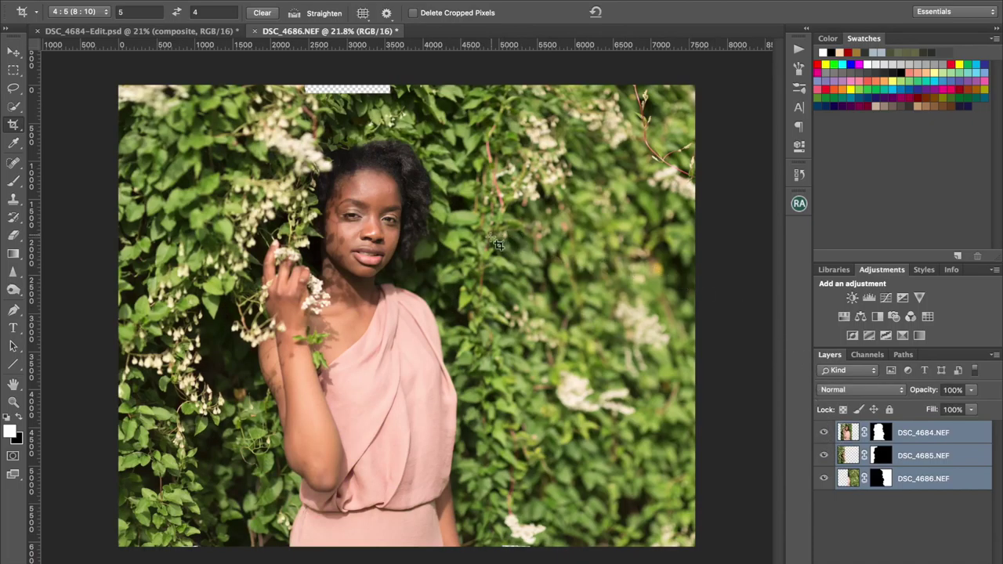
# - Zoom in and check the DSC_4684 blend beside her face and the pink top
pyautogui.scroll(3, 517, 233)
pyautogui.scroll(3, 517, 233)
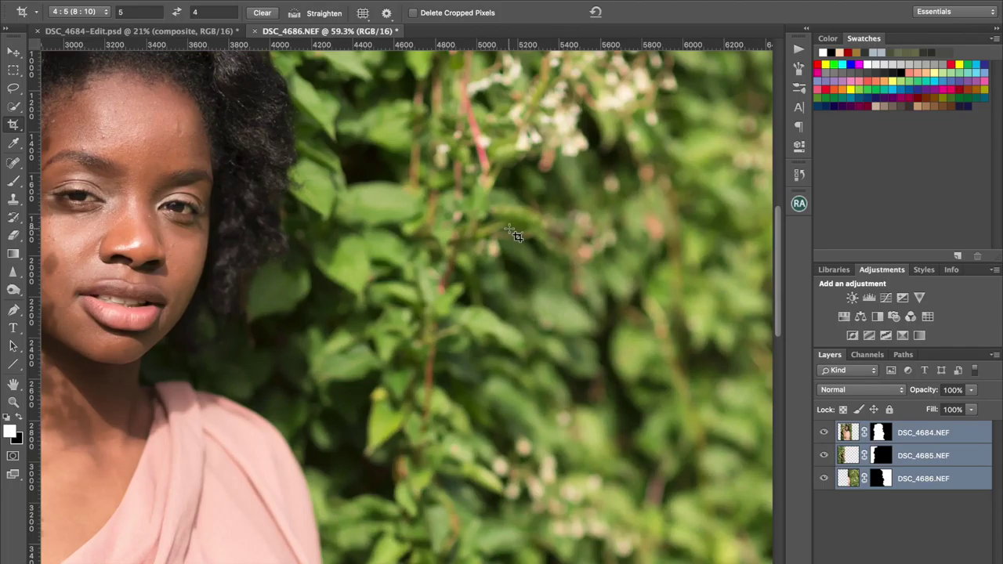
pyautogui.moveTo(497, 232); pyautogui.dragTo(588, 423)
pyautogui.click(825, 433)
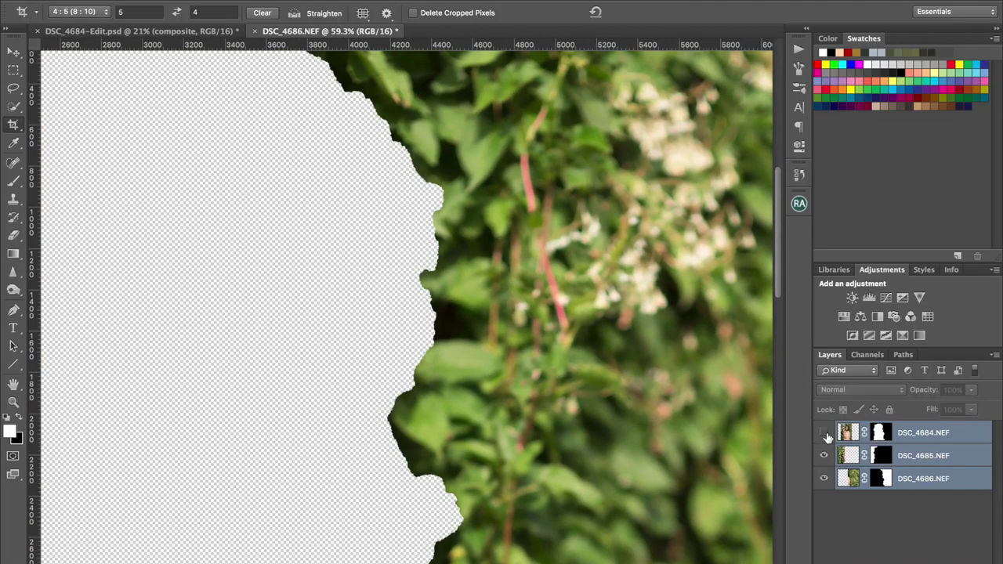
pyautogui.click(824, 433)
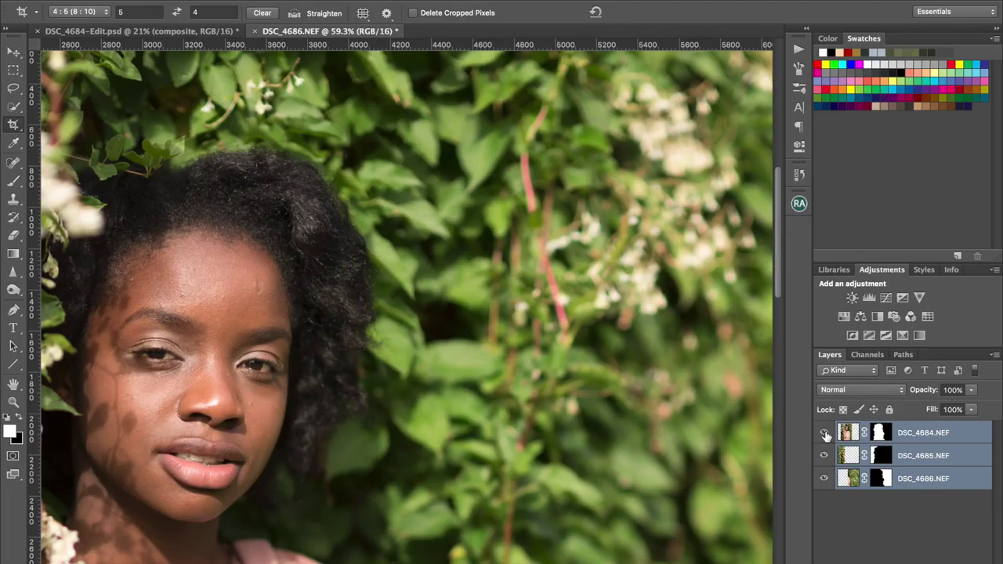
pyautogui.scroll(-10, 519, 394)
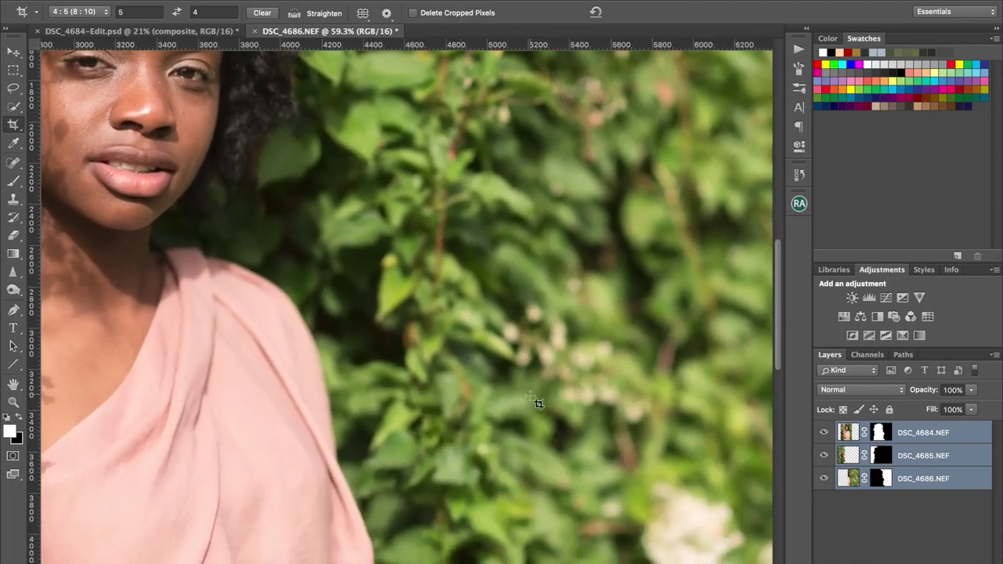
pyautogui.moveTo(528, 439); pyautogui.dragTo(523, 305)
pyautogui.click(824, 434)
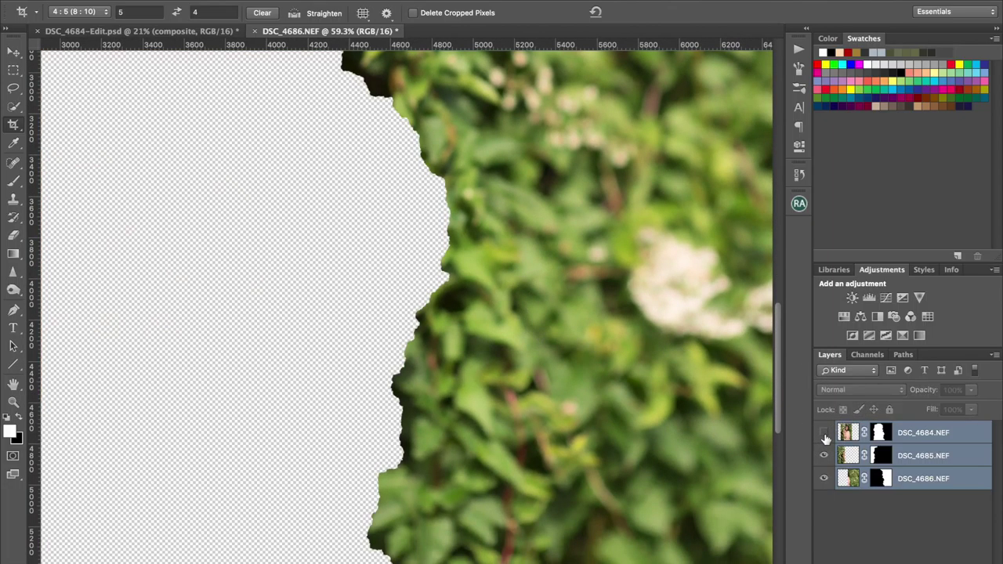
pyautogui.click(824, 433)
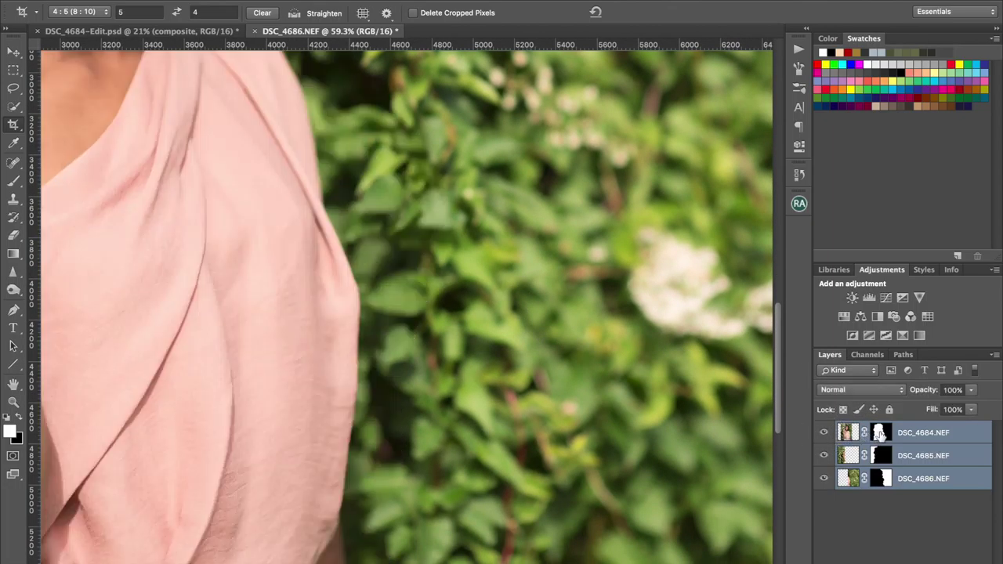
# - View DSC_4684's mask alone, disable it, hide DSC_4685 and DSC_4686, then re-enable the mask
pyautogui.keyDown('alt'); pyautogui.click(879, 433); pyautogui.keyUp('alt')
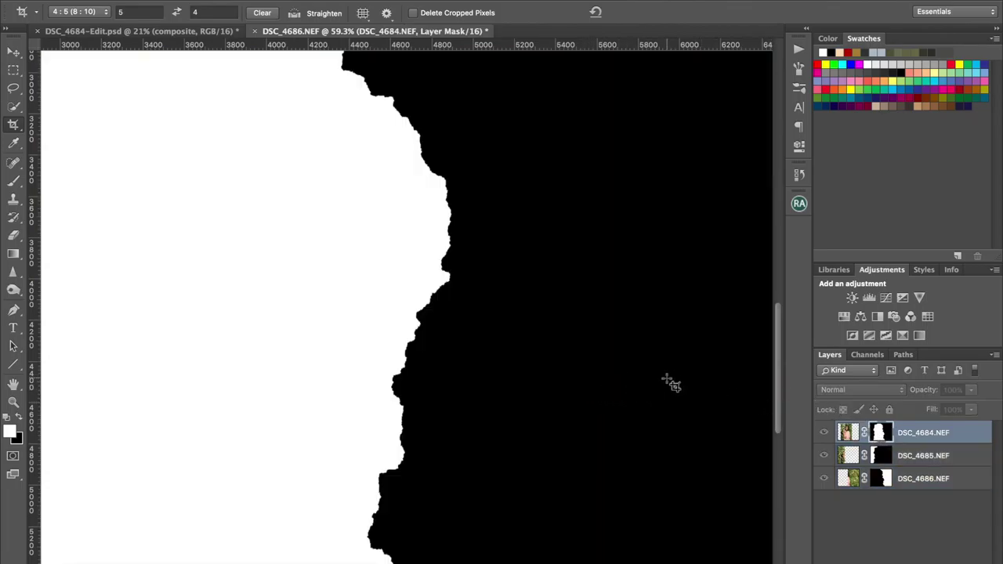
pyautogui.press('super+0')
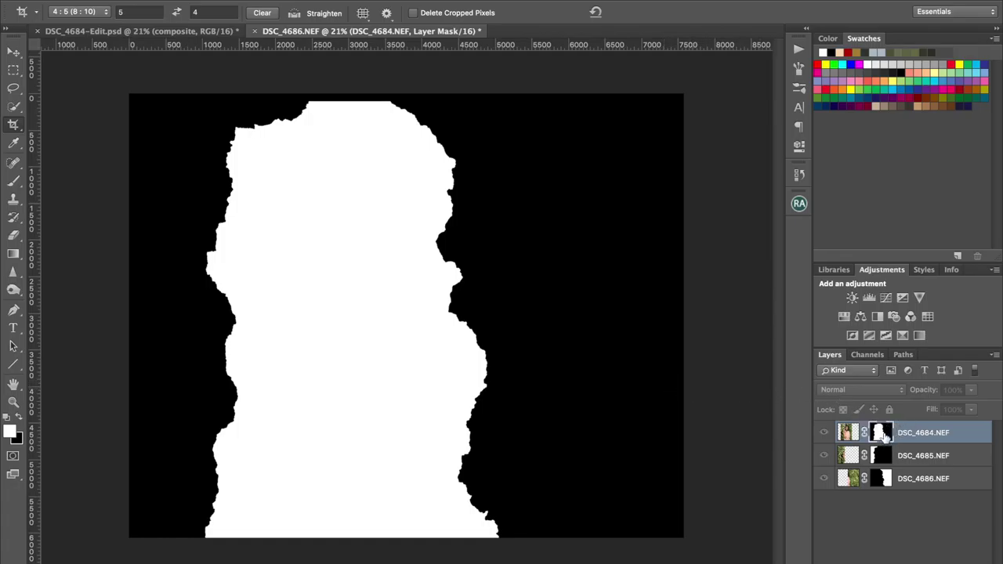
pyautogui.keyDown('alt'); pyautogui.click(884, 436); pyautogui.keyUp('alt')
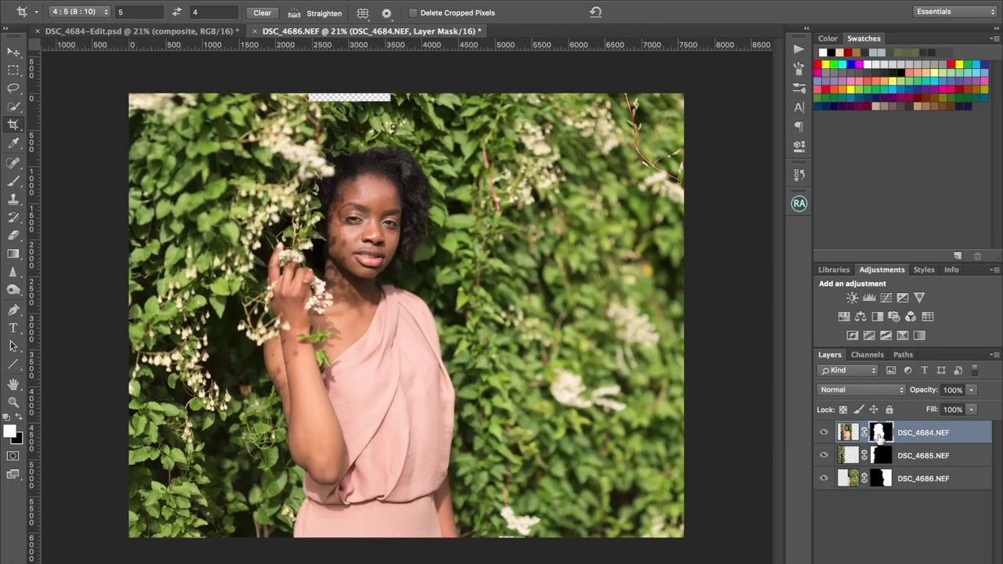
pyautogui.keyDown('shift'); pyautogui.click(879, 432); pyautogui.keyUp('shift')
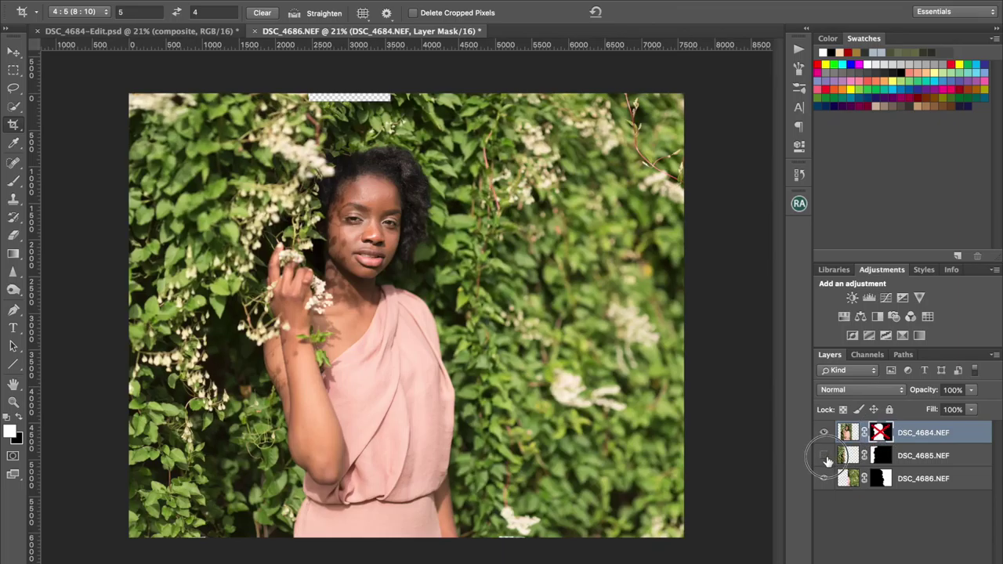
pyautogui.moveTo(824, 456); pyautogui.dragTo(824, 494)
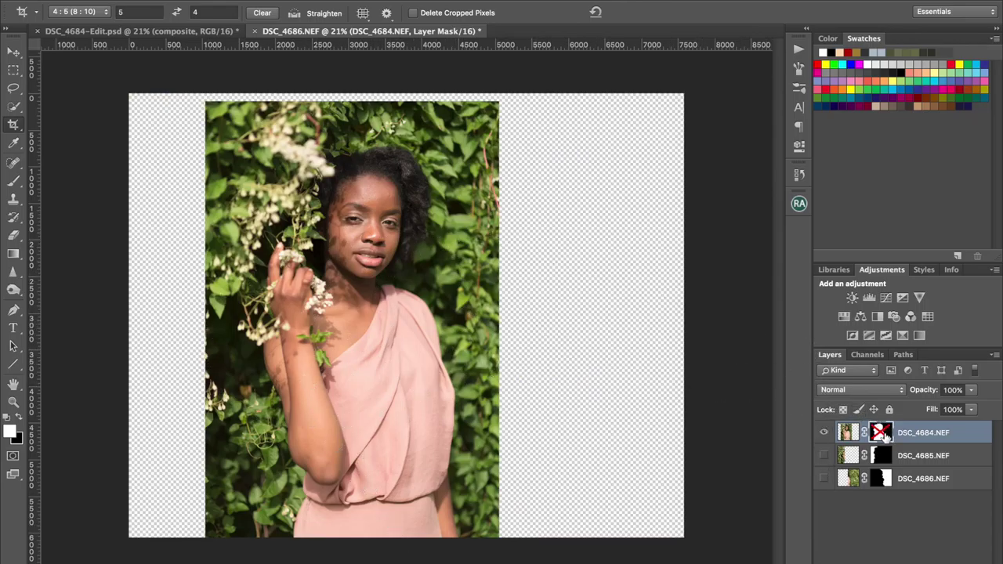
pyautogui.keyDown('shift'); pyautogui.click(881, 432); pyautogui.keyUp('shift')
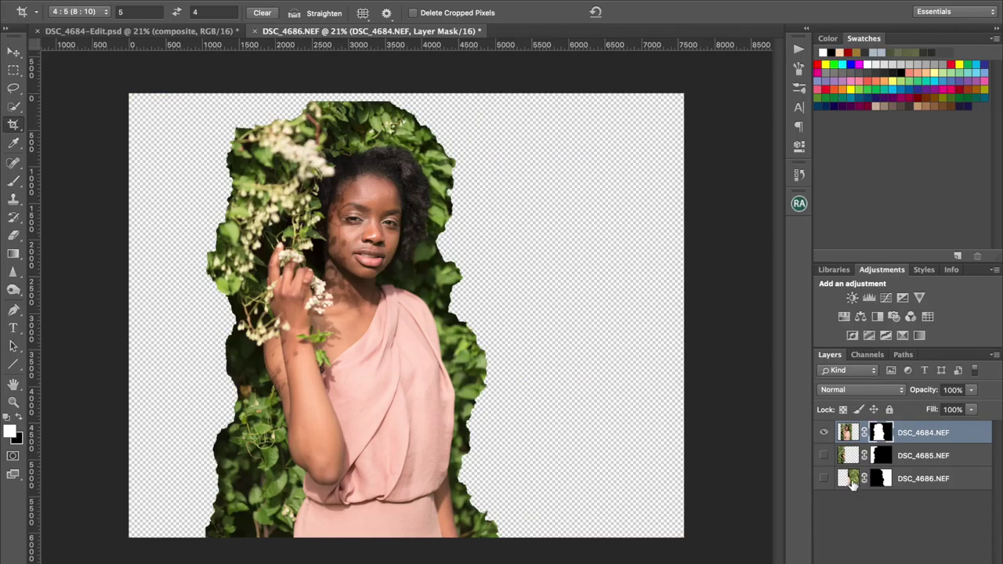
# - Show DSC_4685 again, toggling it to compare the composite with and without that layer
pyautogui.click(823, 456)
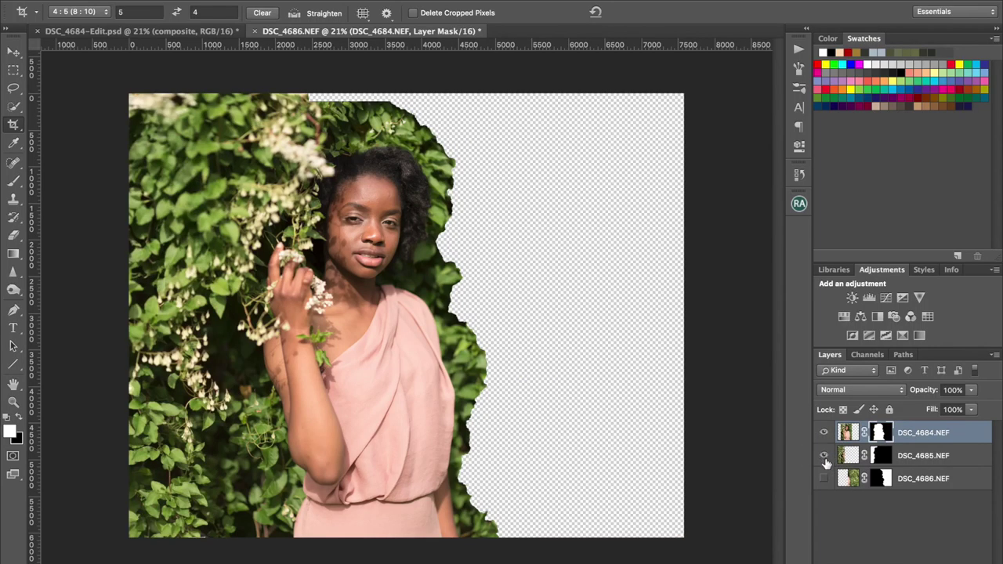
pyautogui.click(824, 457)
pyautogui.click(824, 457)
pyautogui.click(823, 457)
pyautogui.click(824, 457)
pyautogui.scroll(2, 306, 207)
pyautogui.scroll(1, 304, 204)
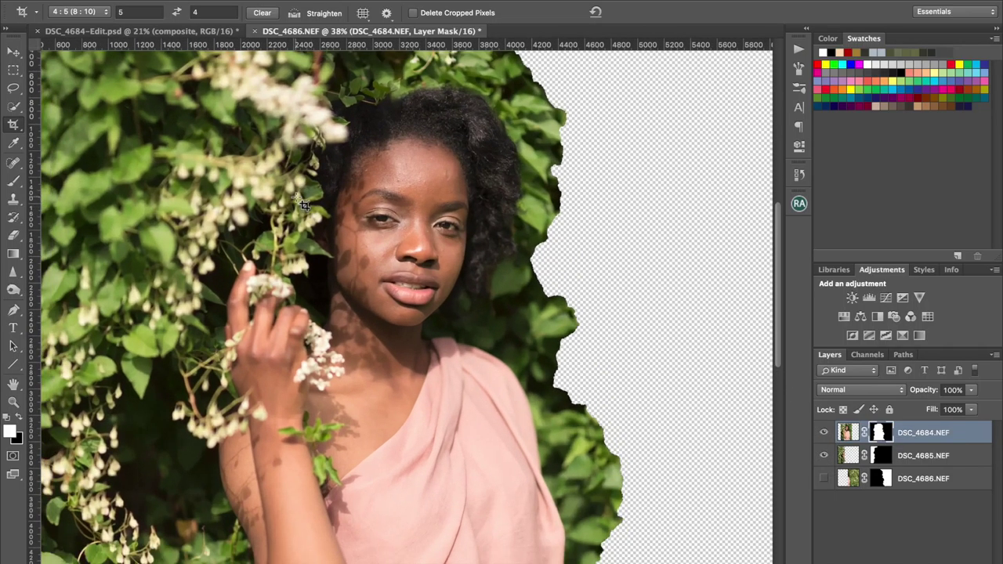
pyautogui.scroll(2, 330, 270)
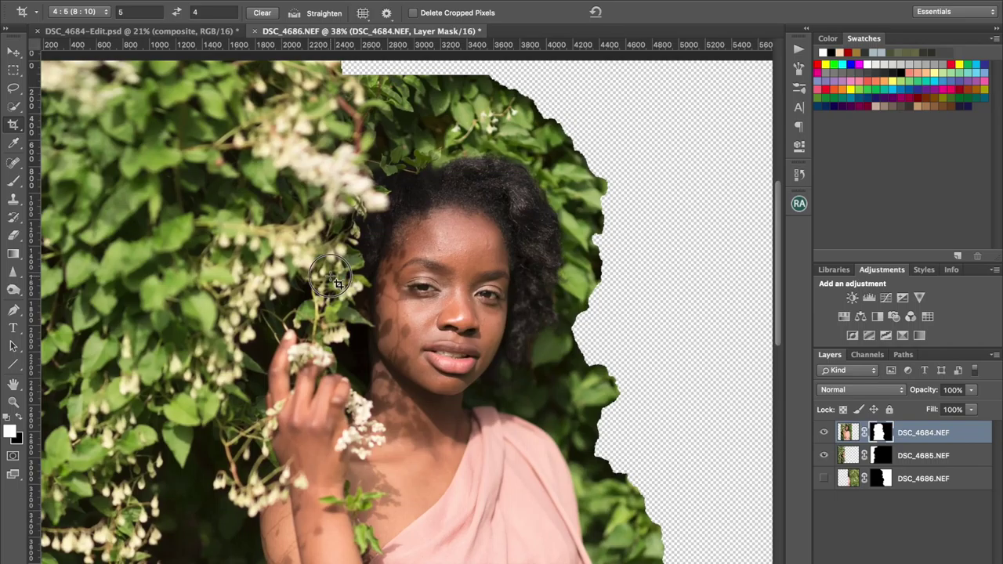
pyautogui.scroll(-5, 333, 282)
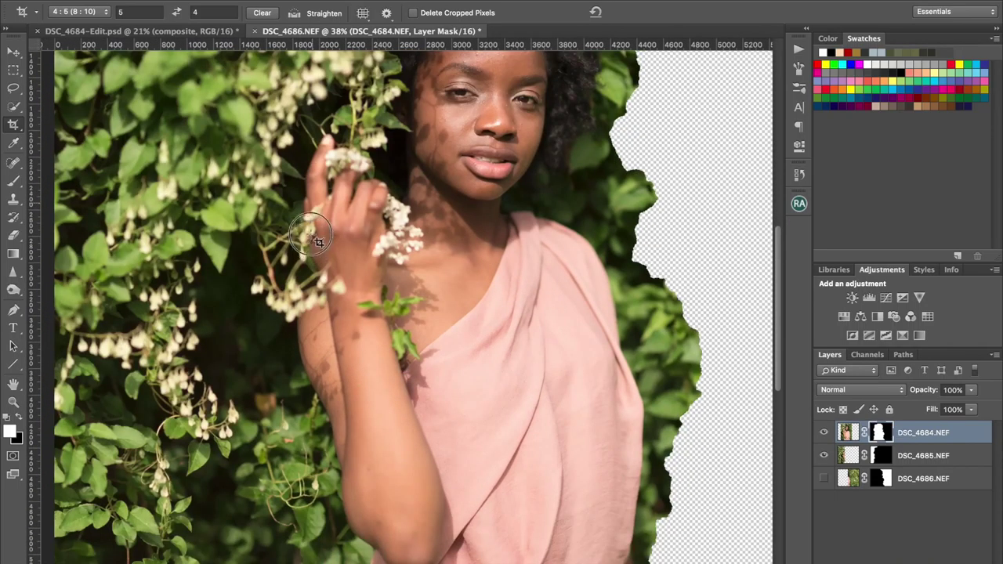
pyautogui.scroll(-3, 316, 247)
pyautogui.scroll(-2, 310, 263)
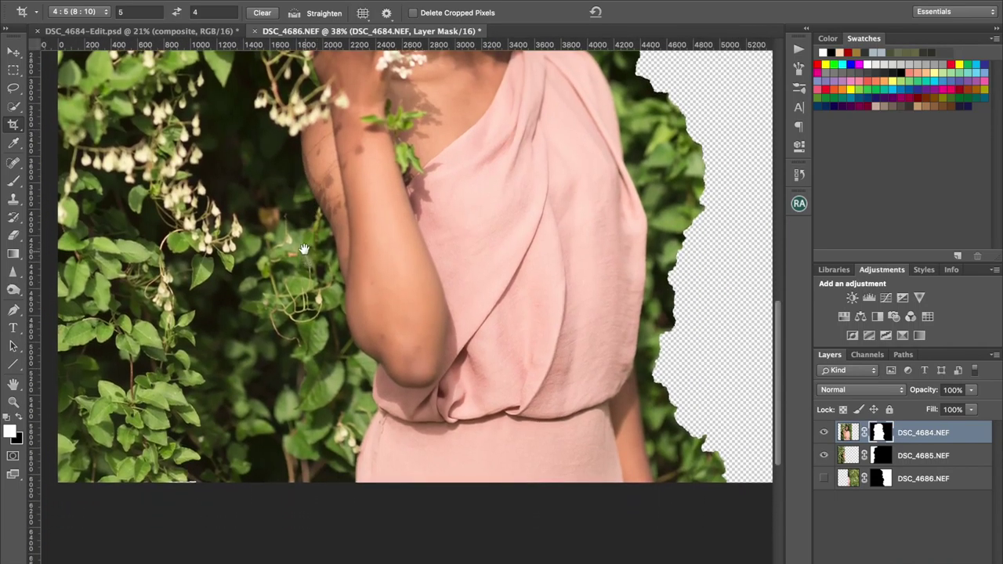
pyautogui.scroll(10, 310, 249)
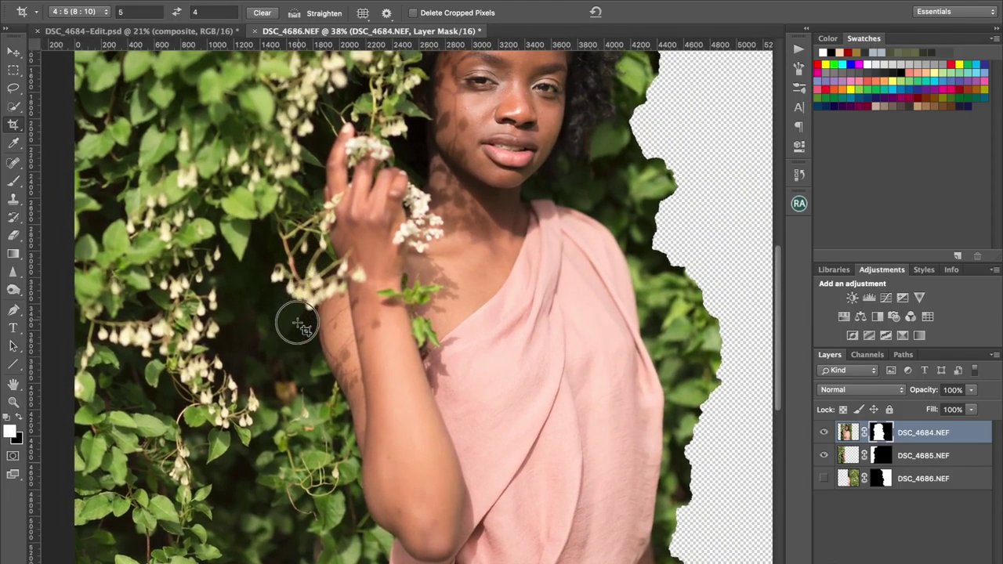
pyautogui.scroll(5, 302, 274)
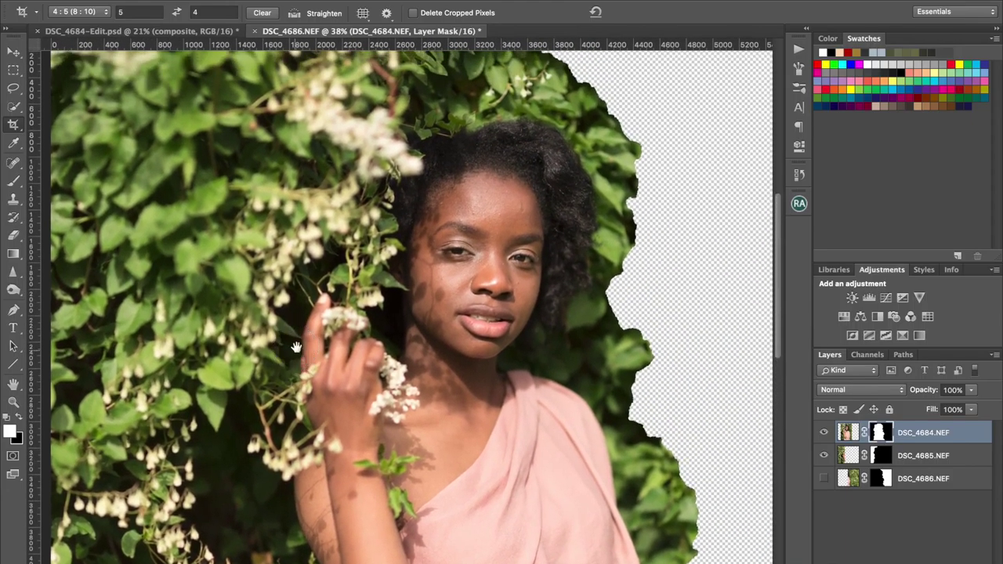
pyautogui.scroll(4, 311, 300)
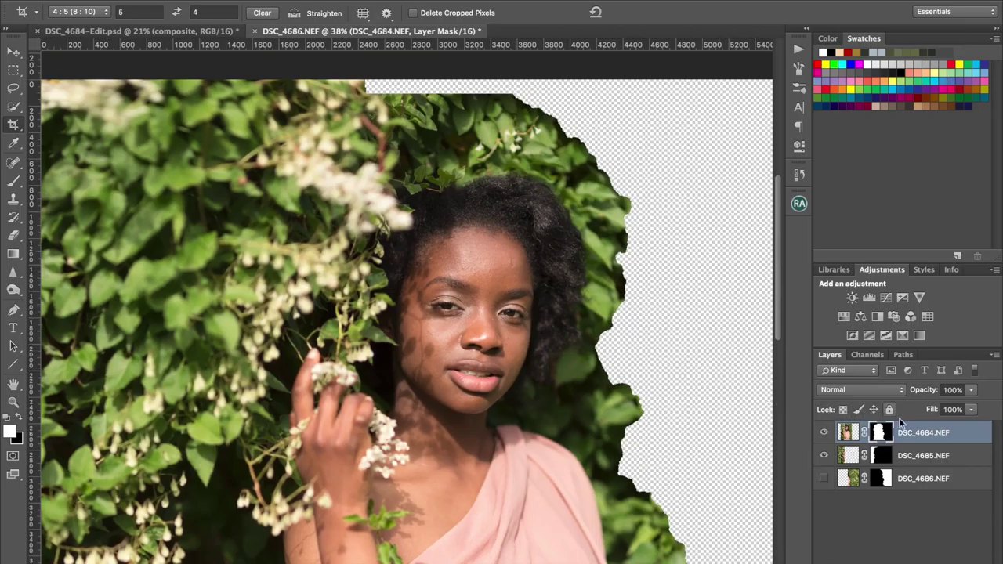
pyautogui.click(825, 480)
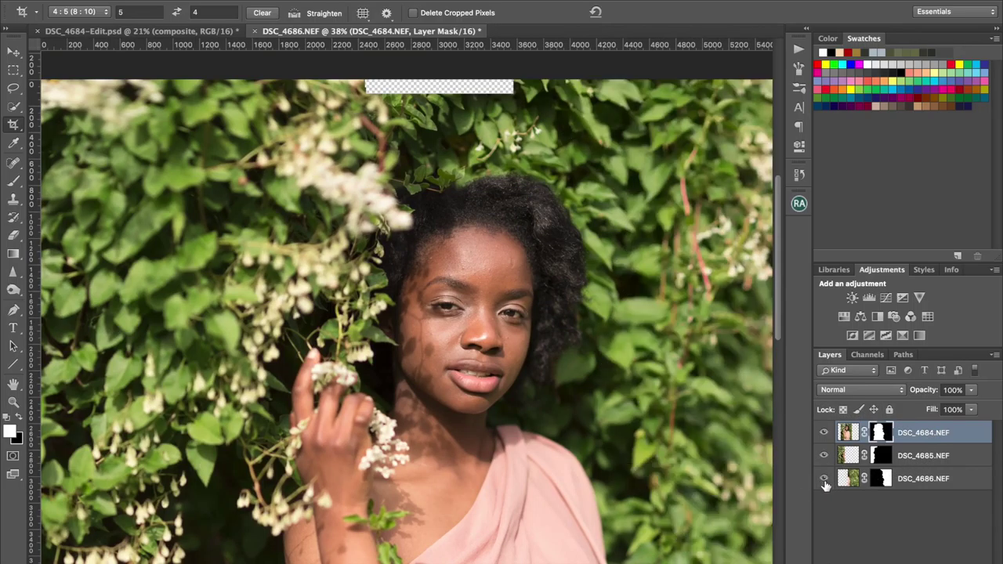
pyautogui.scroll(-5, 679, 269)
pyautogui.hscroll(4, 678, 269)
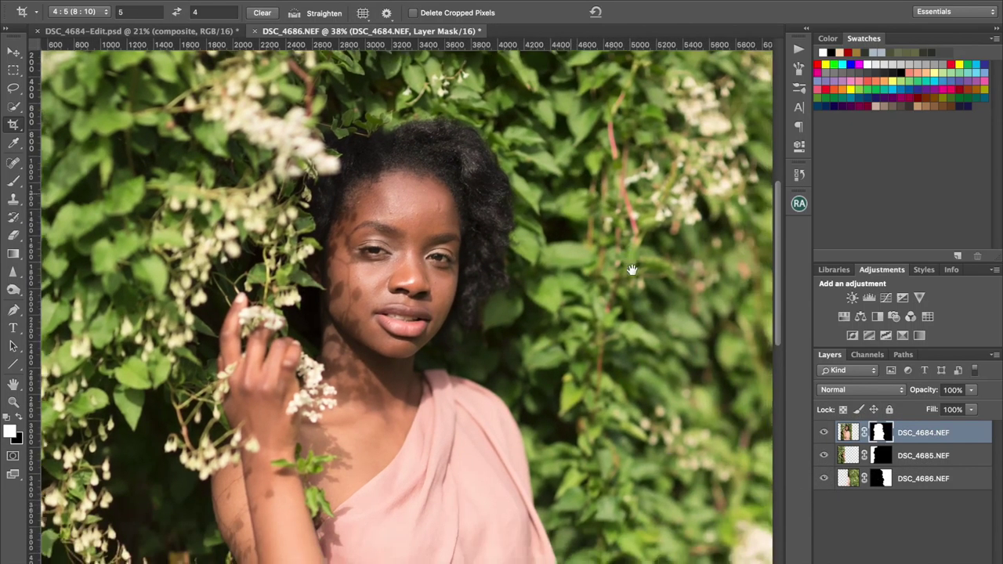
pyautogui.scroll(-5, 606, 267)
pyautogui.hscroll(1, 606, 267)
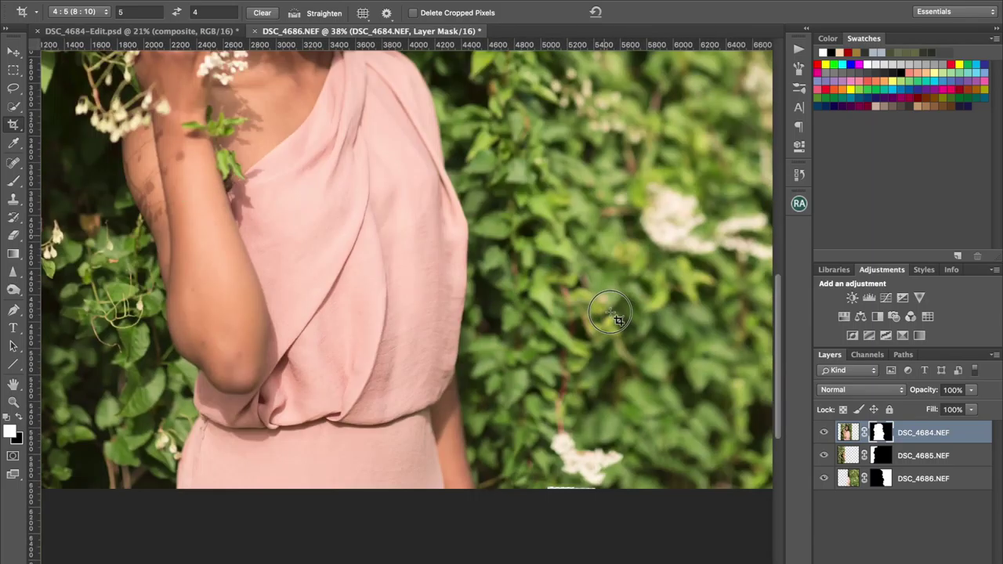
pyautogui.scroll(2, 607, 302)
pyautogui.hscroll(-4, 606, 303)
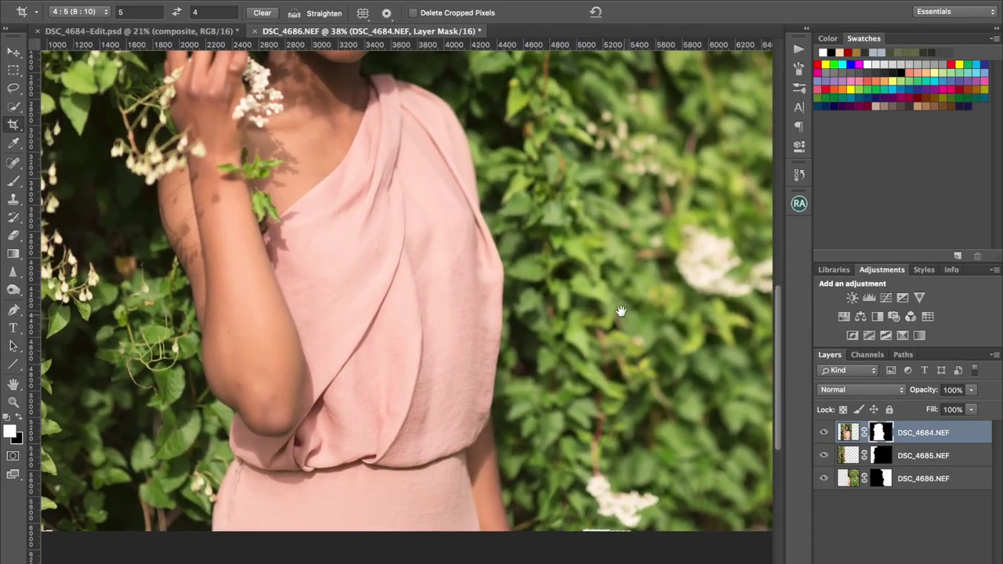
pyautogui.scroll(1, 677, 310)
pyautogui.hscroll(-1, 677, 310)
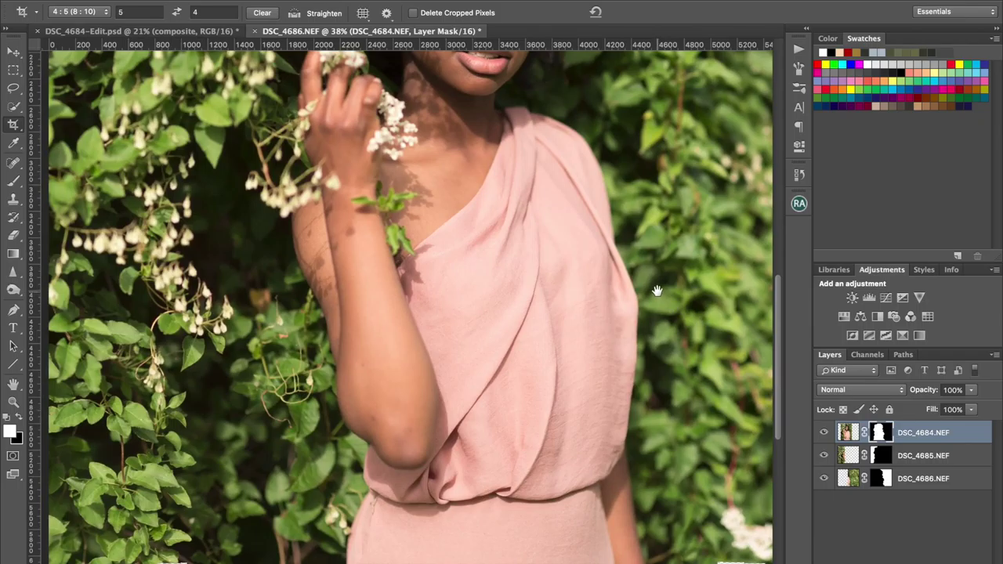
pyautogui.scroll(-3, 673, 285)
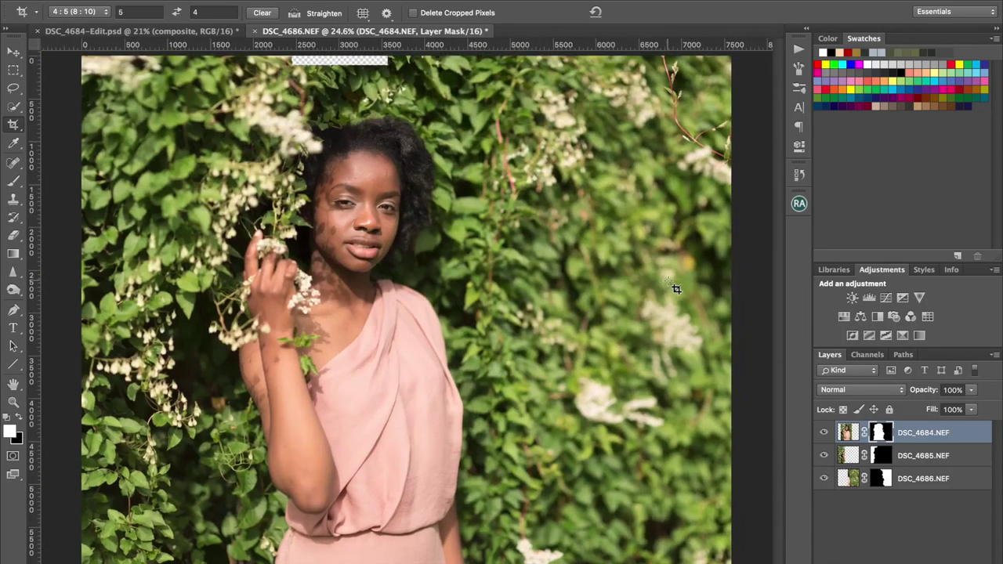
pyautogui.press('\\')
pyautogui.press('\\')
pyautogui.scroll(-2, 674, 334)
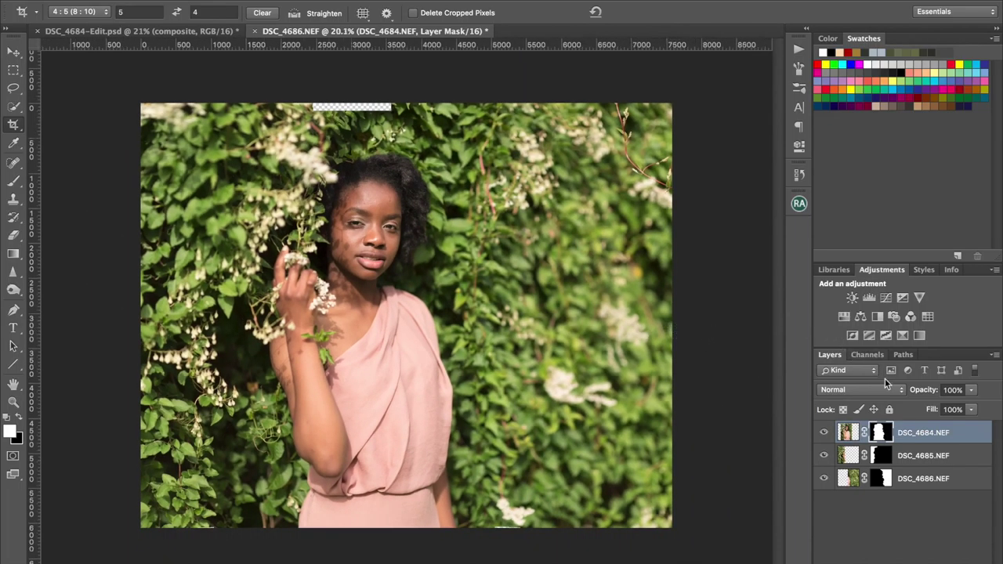
# - Add a new empty layer and set up the Clone Stamp with a 400 brush at 100% opacity
pyautogui.hotkey('ctrl', 'shift', 'alt', 'n')
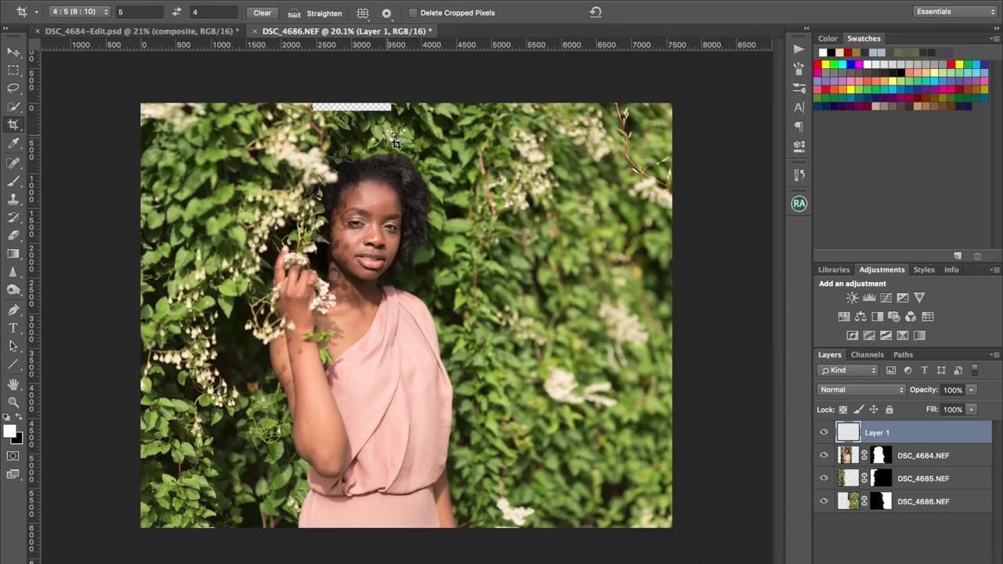
pyautogui.click(14, 200)
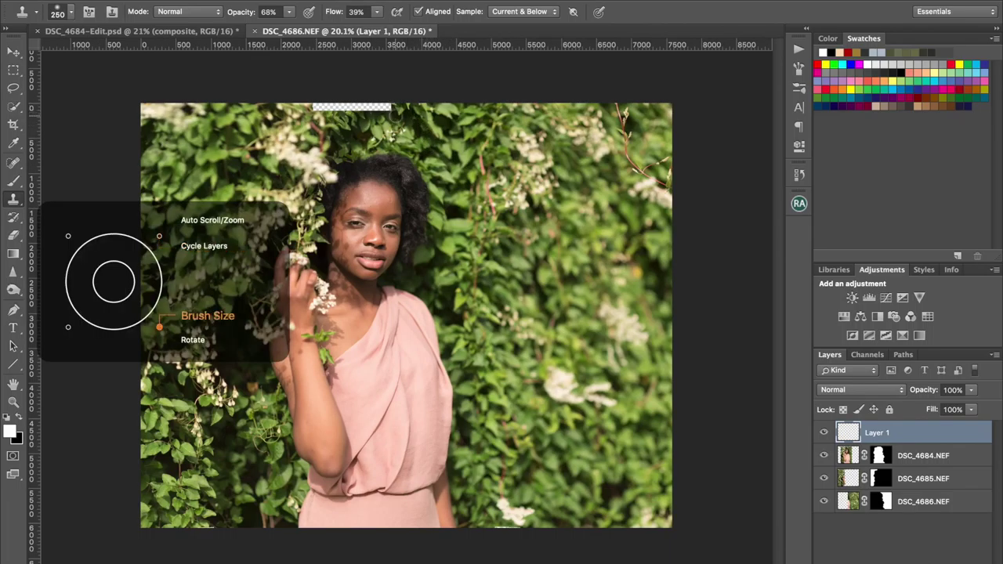
pyautogui.press(']')
pyautogui.press(']')
pyautogui.press(']')
pyautogui.press(']')
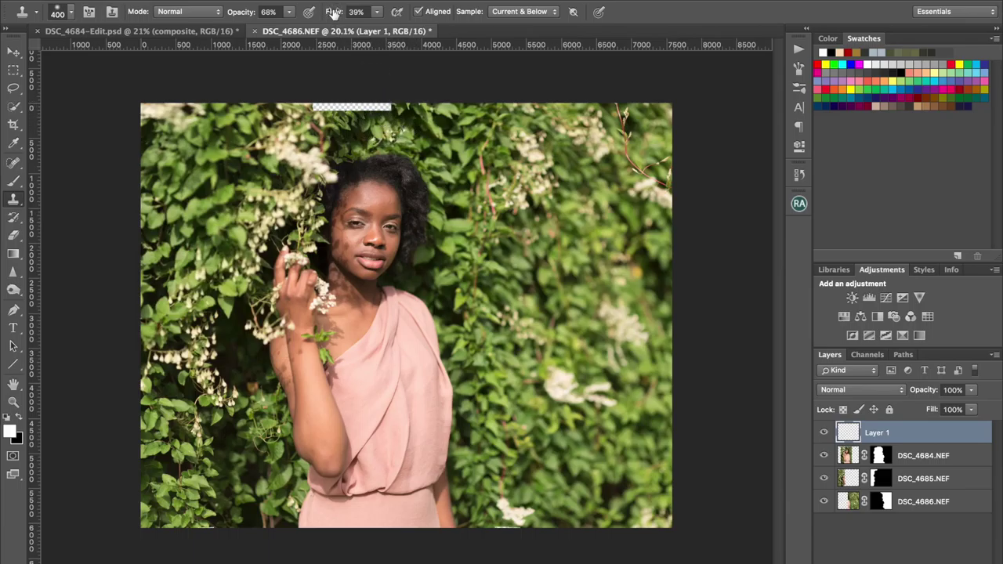
pyautogui.click(270, 11)
pyautogui.write('100')
pyautogui.press('Return')
# - Clone foliage across the transparent top strip, adjusting the flow slightly
pyautogui.moveTo(384, 123)
pyautogui.mouseDown()
pyautogui.moveTo(383, 98)
pyautogui.moveTo(382, 109)
pyautogui.mouseUp()
pyautogui.rightClick(382, 101)
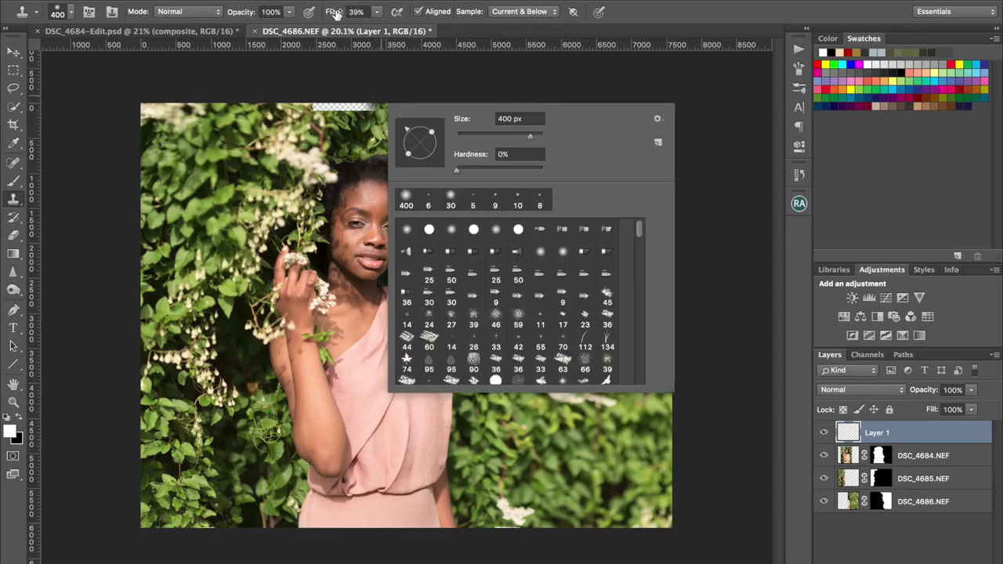
pyautogui.moveTo(331, 11); pyautogui.dragTo(358, 11)
pyautogui.moveTo(377, 118)
pyautogui.mouseDown()
pyautogui.moveTo(376, 99)
pyautogui.moveTo(358, 100)
pyautogui.moveTo(358, 112)
pyautogui.moveTo(336, 99)
pyautogui.moveTo(341, 109)
pyautogui.moveTo(358, 98)
pyautogui.moveTo(325, 97)
pyautogui.moveTo(315, 109)
pyautogui.mouseUp()
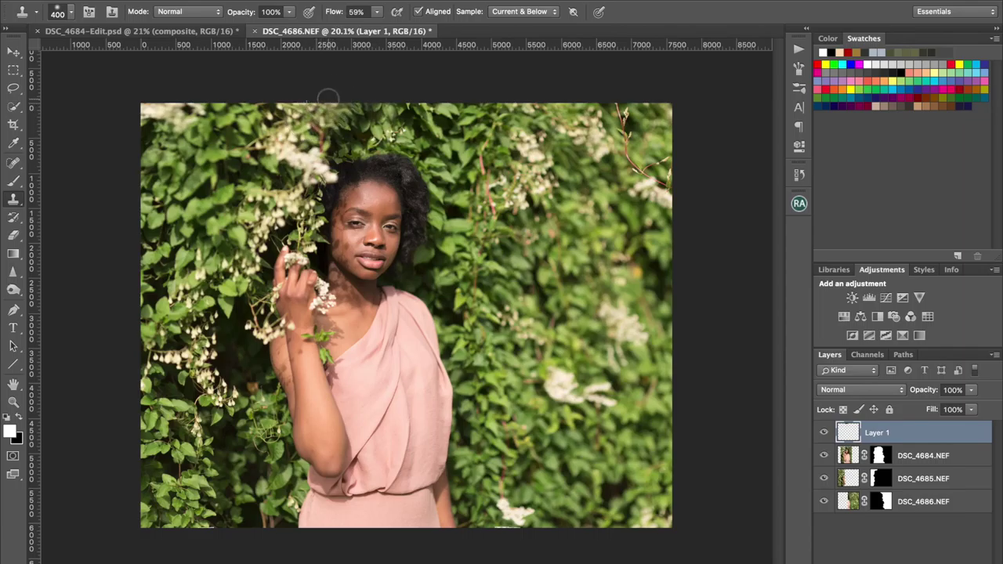
pyautogui.click(336, 110)
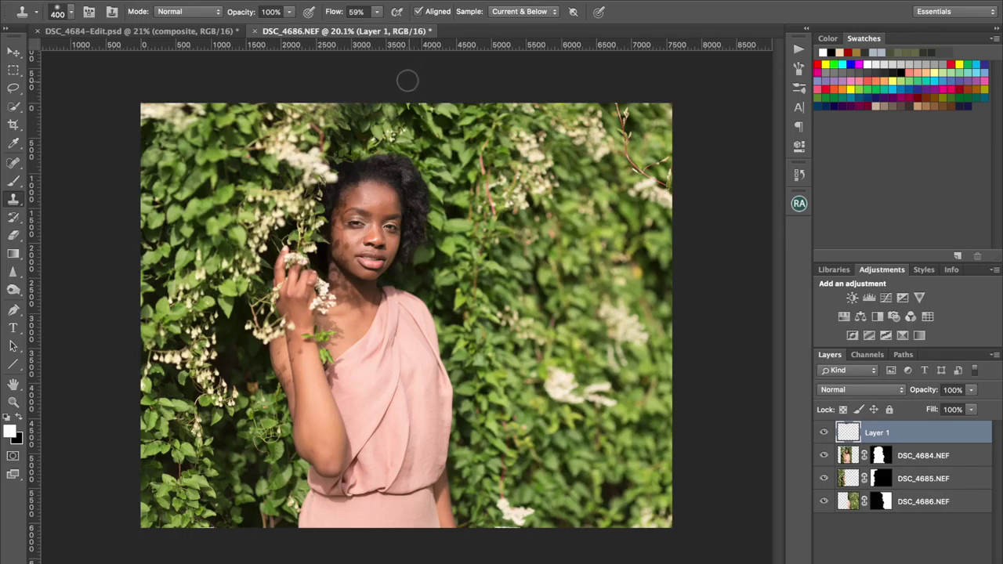
pyautogui.scroll(1, 396, 137)
pyautogui.scroll(4, 396, 137)
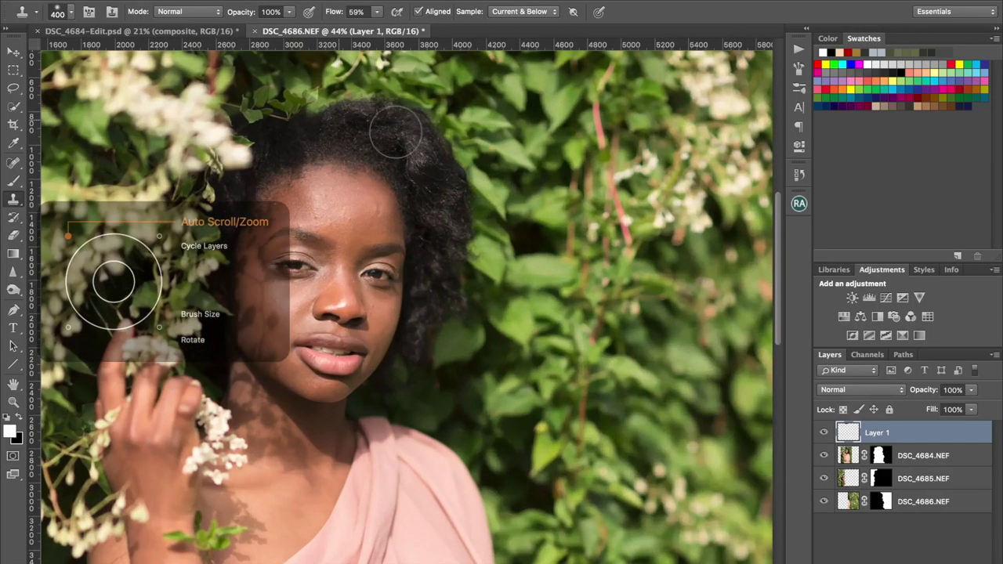
pyautogui.moveTo(392, 152); pyautogui.dragTo(434, 222)
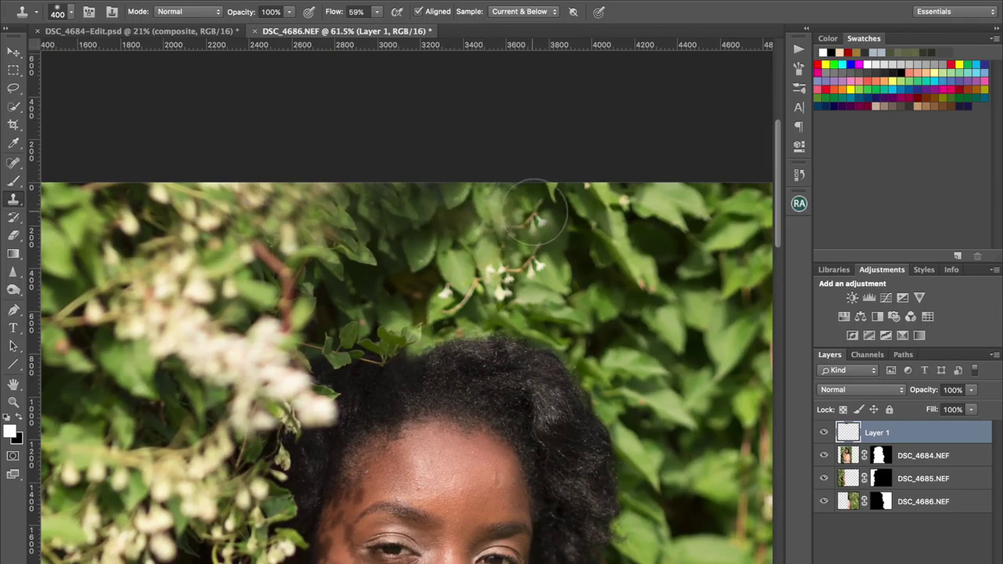
# - Clone leaves along the top edge with a 700 brush at 100% flow, then add a white layer mask
pyautogui.press(']')
pyautogui.press(']')
pyautogui.press(']')
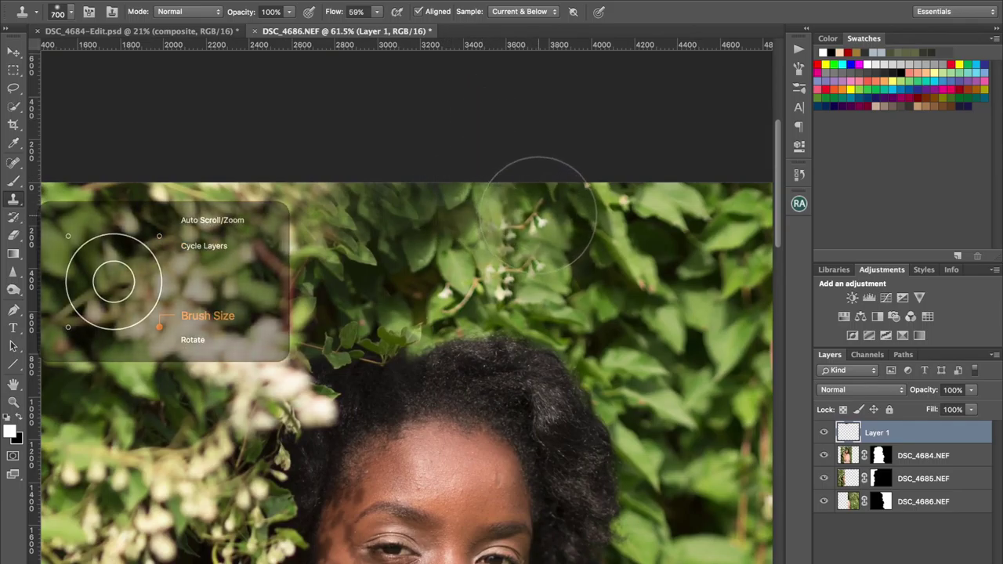
pyautogui.moveTo(335, 9); pyautogui.dragTo(369, 10)
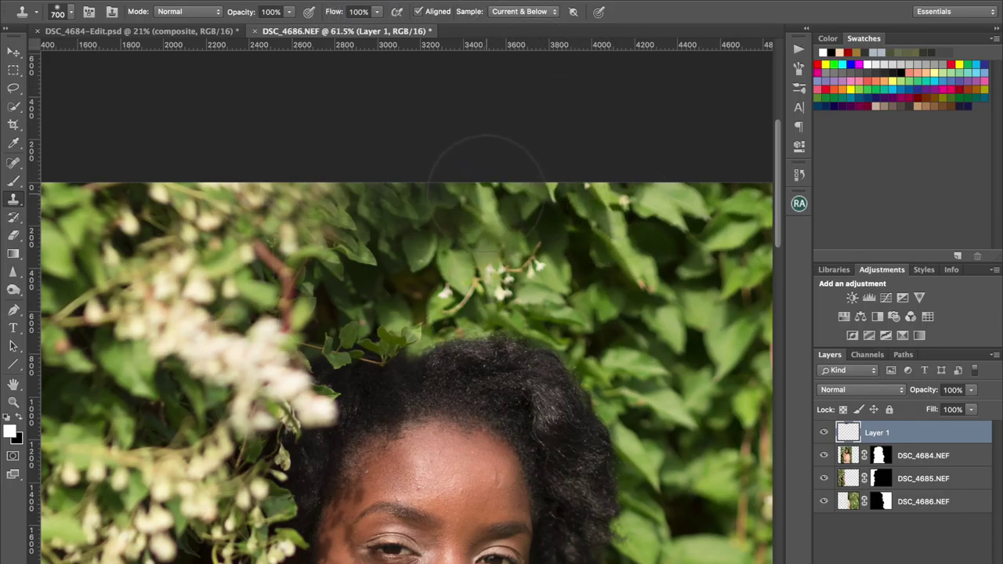
pyautogui.moveTo(449, 199)
pyautogui.mouseDown()
pyautogui.moveTo(400, 232)
pyautogui.moveTo(371, 198)
pyautogui.mouseUp()
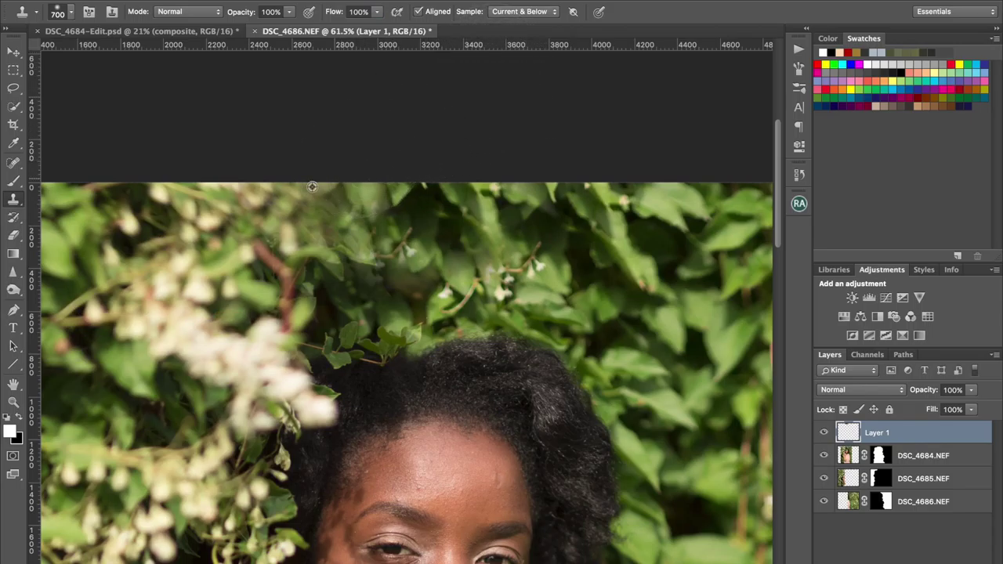
pyautogui.press('[')
pyautogui.press('[')
pyautogui.press('[')
pyautogui.press('[')
pyautogui.press('[')
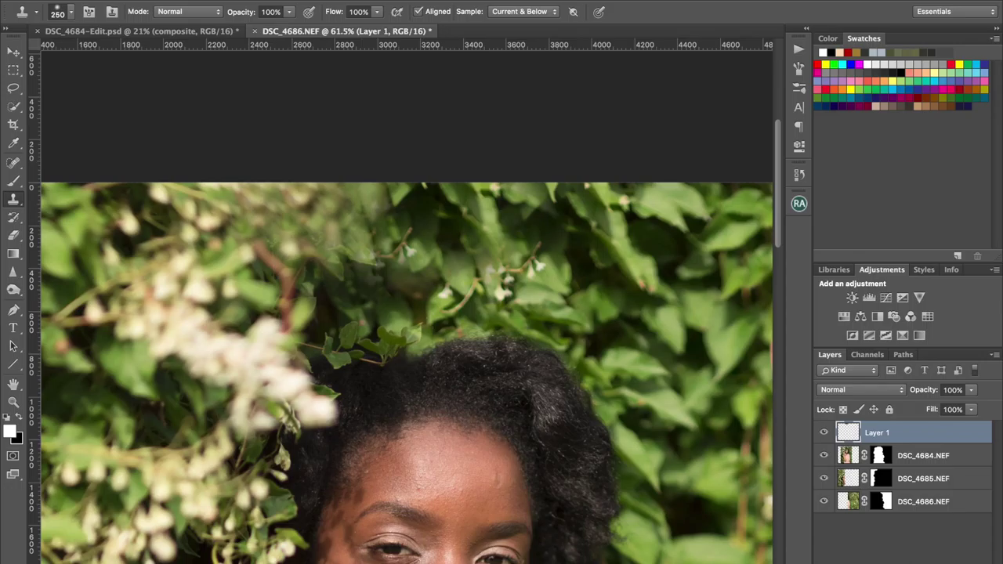
pyautogui.hotkey('ctrl', 'shift', 'm')
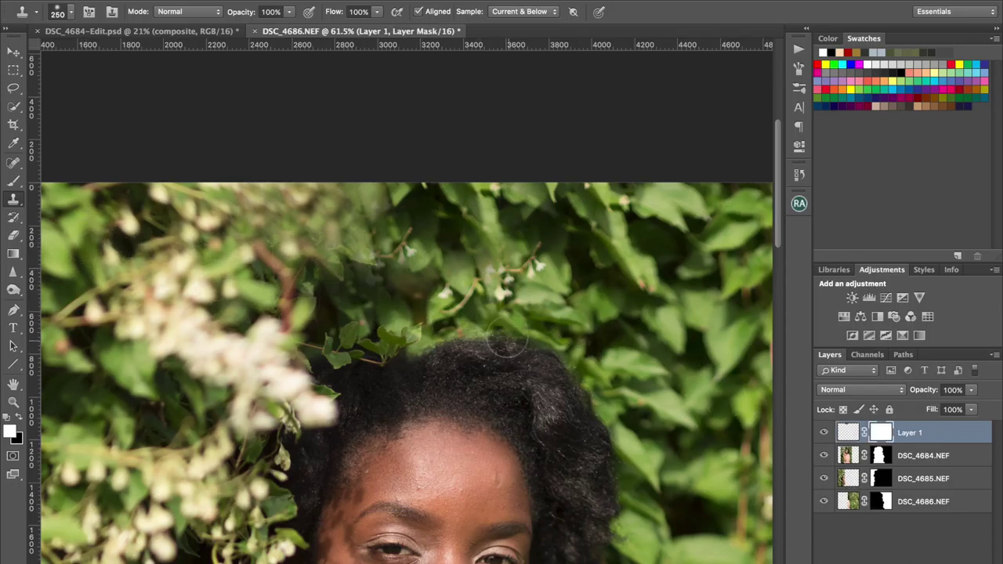
pyautogui.press('b')
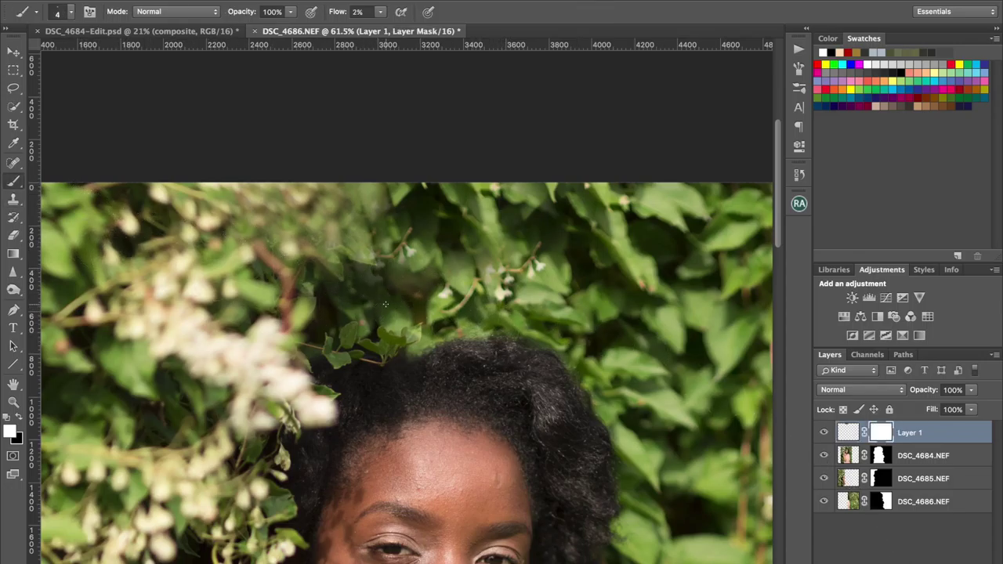
# - Paint black on Layer 1's mask with a 175 brush at 53% flow to reveal sharper leaves
pyautogui.scroll(3, 385, 304)
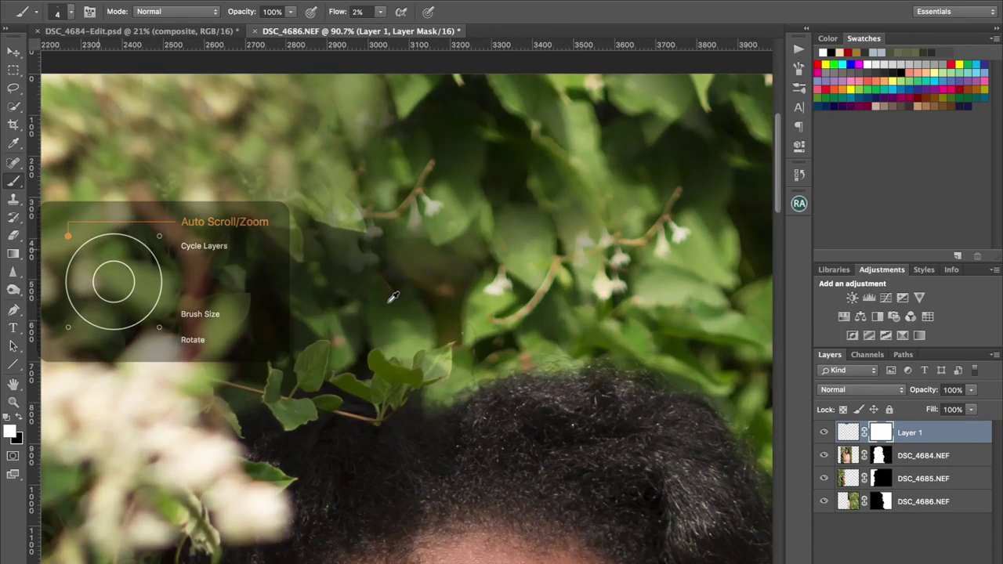
pyautogui.scroll(-5, 392, 298)
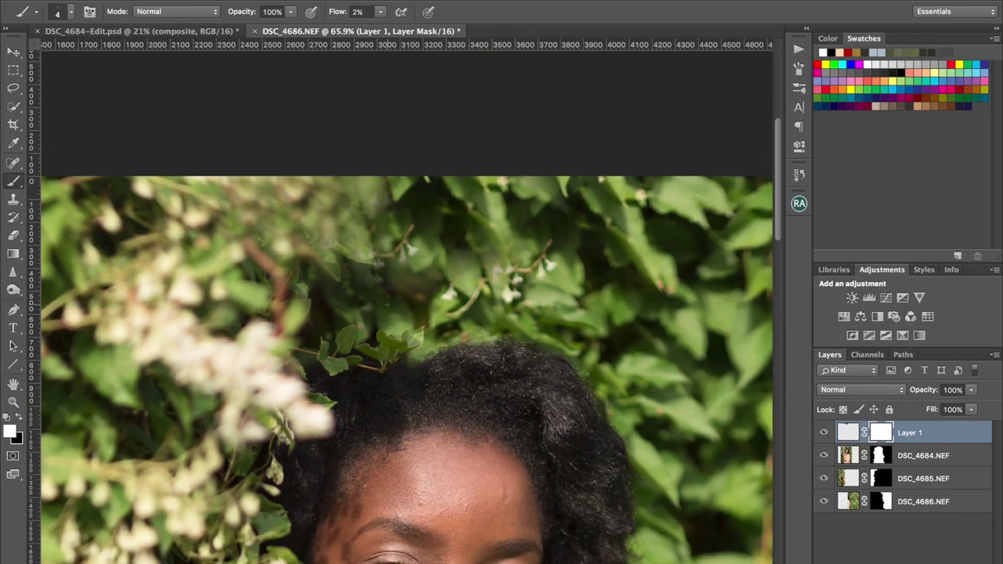
pyautogui.press(']')
pyautogui.press(']')
pyautogui.press(']')
pyautogui.press('x')
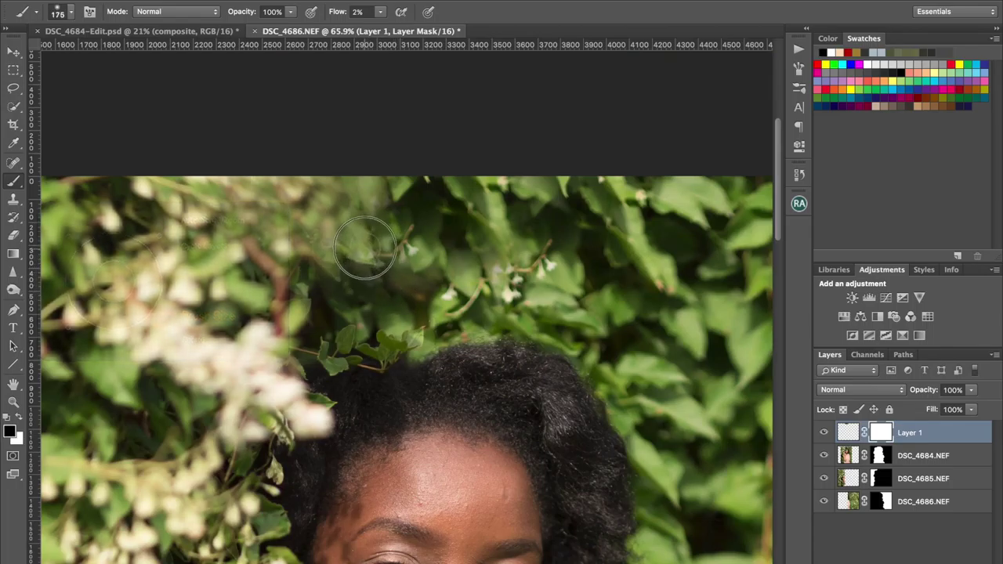
pyautogui.moveTo(335, 15); pyautogui.dragTo(375, 16)
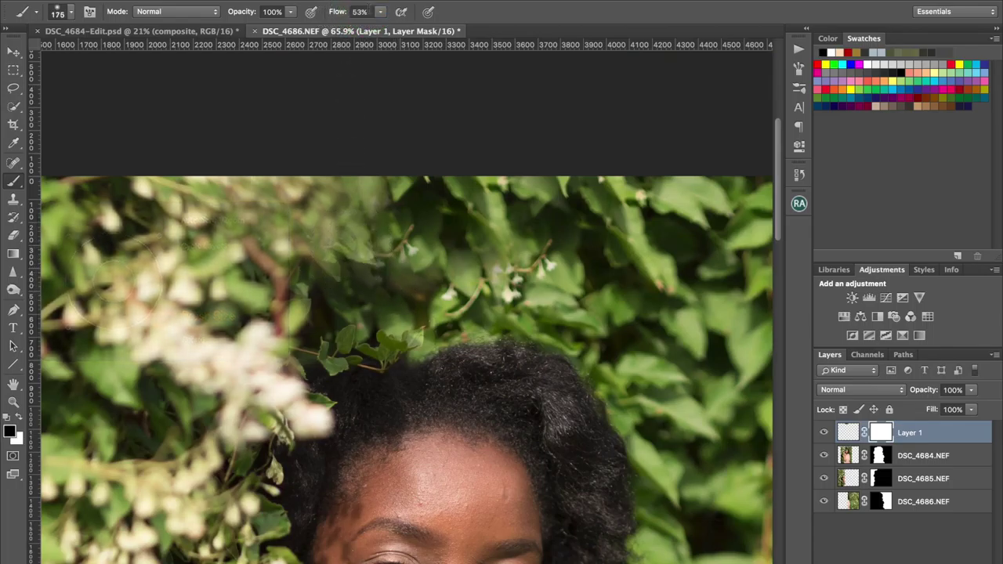
pyautogui.moveTo(367, 253)
pyautogui.mouseDown()
pyautogui.moveTo(325, 225)
pyautogui.moveTo(340, 220)
pyautogui.moveTo(305, 212)
pyautogui.moveTo(304, 231)
pyautogui.moveTo(239, 229)
pyautogui.moveTo(364, 232)
pyautogui.moveTo(388, 188)
pyautogui.mouseUp()
# - Switch back to white, shrink the brush to 150, and target Layer 1's pixels instead of its mask
pyautogui.press('x')
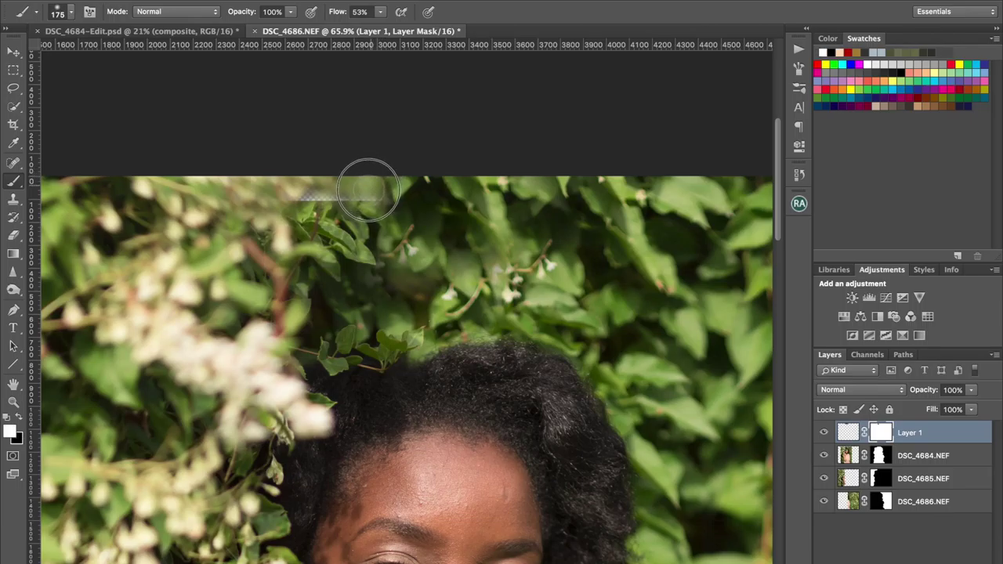
pyautogui.press('[')
pyautogui.press('[')
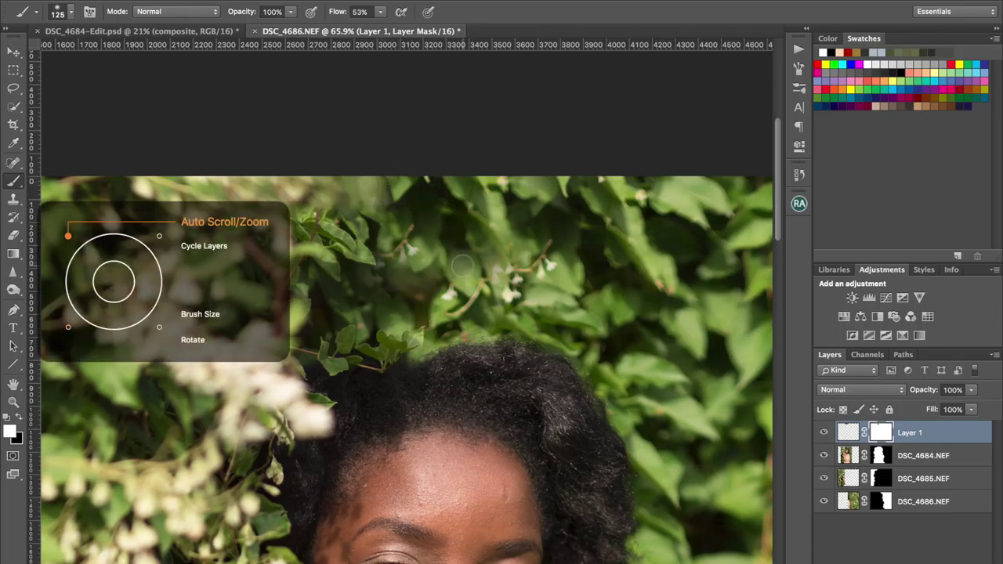
pyautogui.scroll(-5, 463, 257)
pyautogui.scroll(-5, 463, 267)
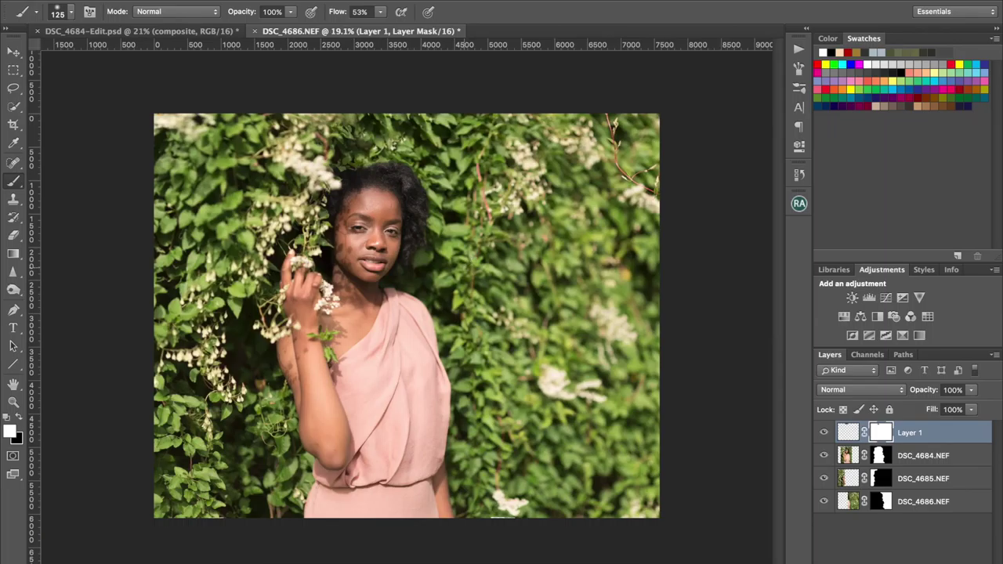
pyautogui.scroll(1, 411, 319)
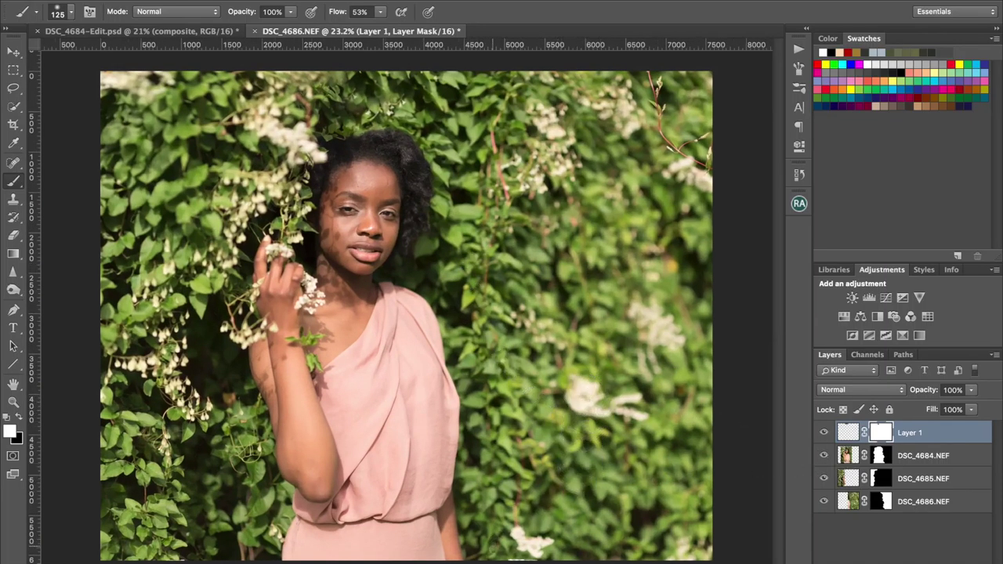
pyautogui.click(850, 432)
pyautogui.press('s')
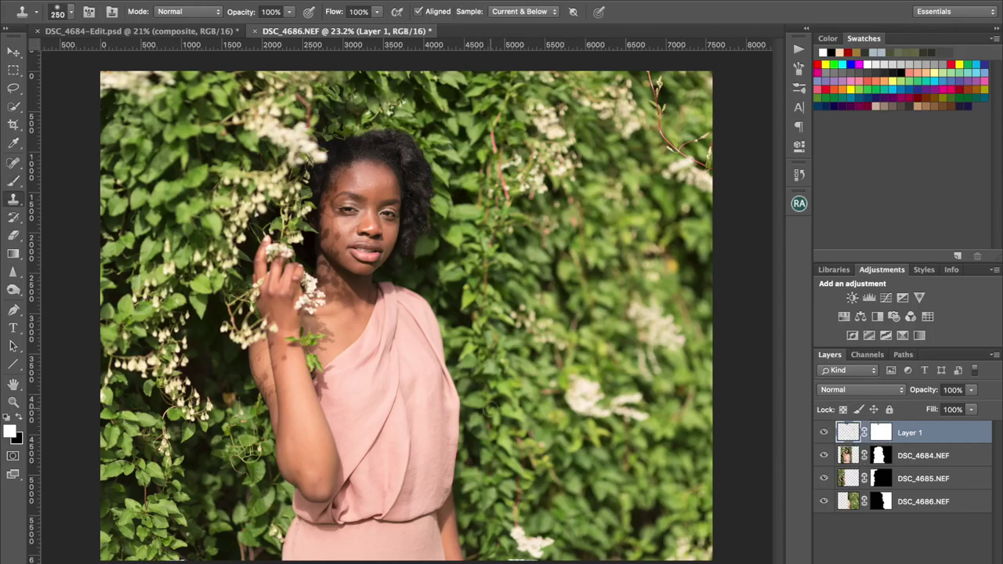